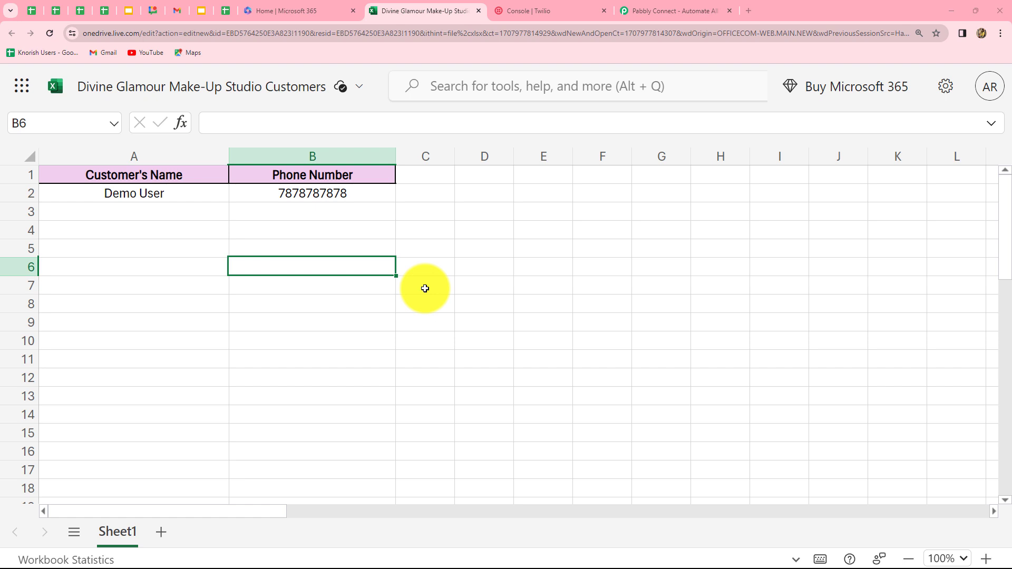
# Switch to the Pabbly Connect website and sign in to the account.
pyautogui.click(698, 8)
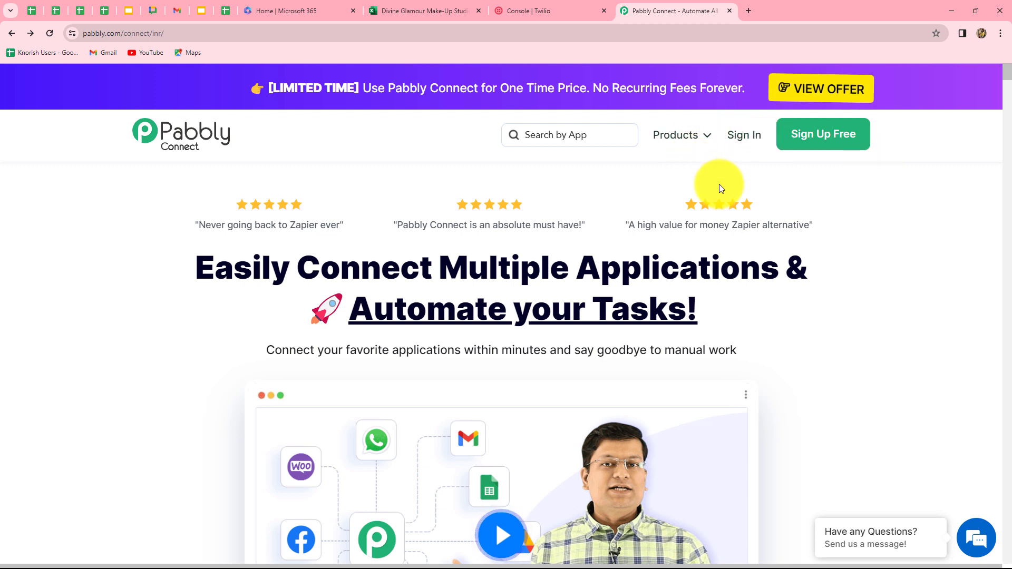
pyautogui.moveTo(207, 267); pyautogui.dragTo(759, 323)
pyautogui.click(758, 320)
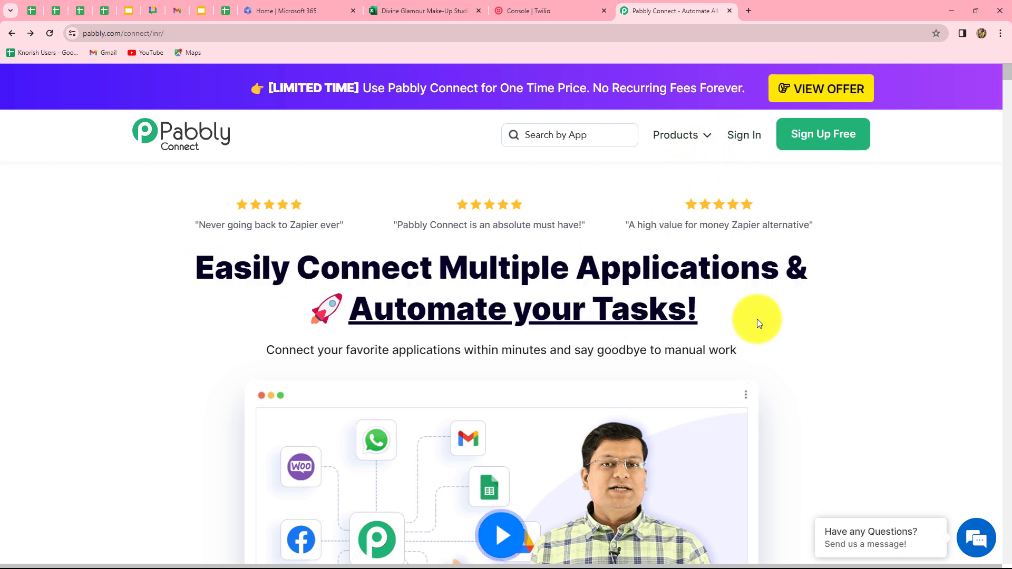
pyautogui.click(745, 136)
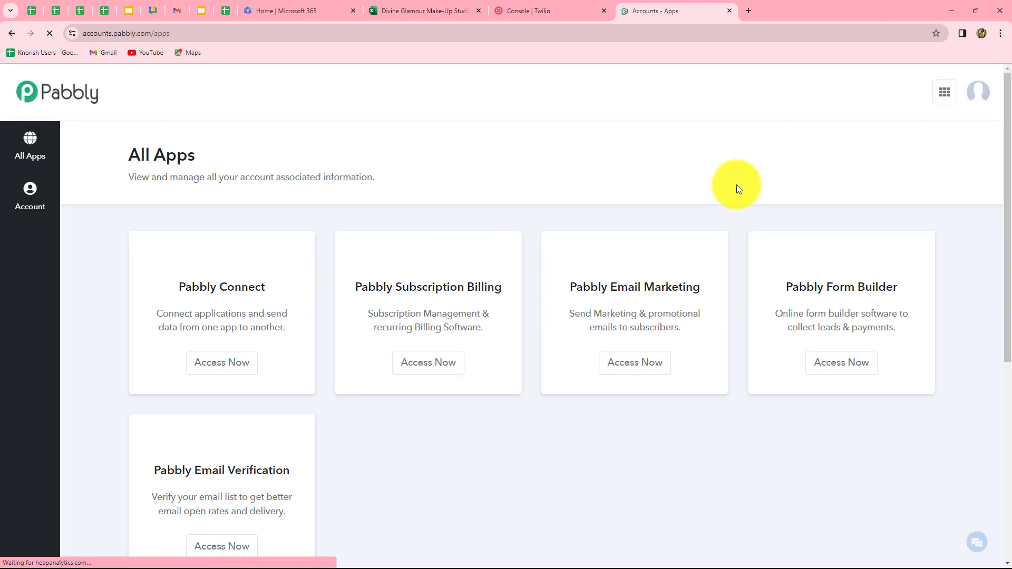
# Open the Pabbly Connect dashboard from the list of all Pabbly apps.
pyautogui.scroll(-3, 330, 433)
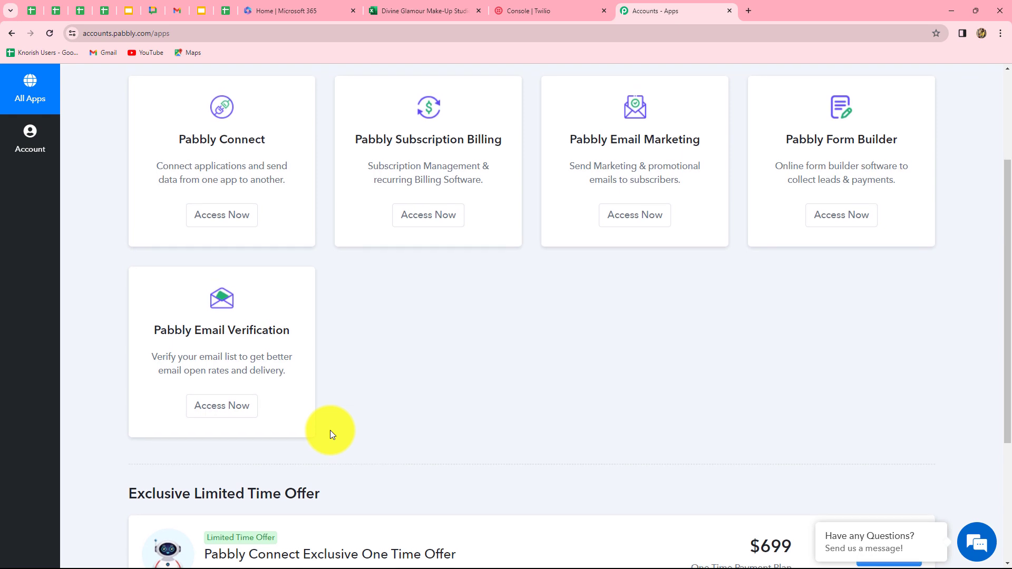
pyautogui.scroll(2, 331, 434)
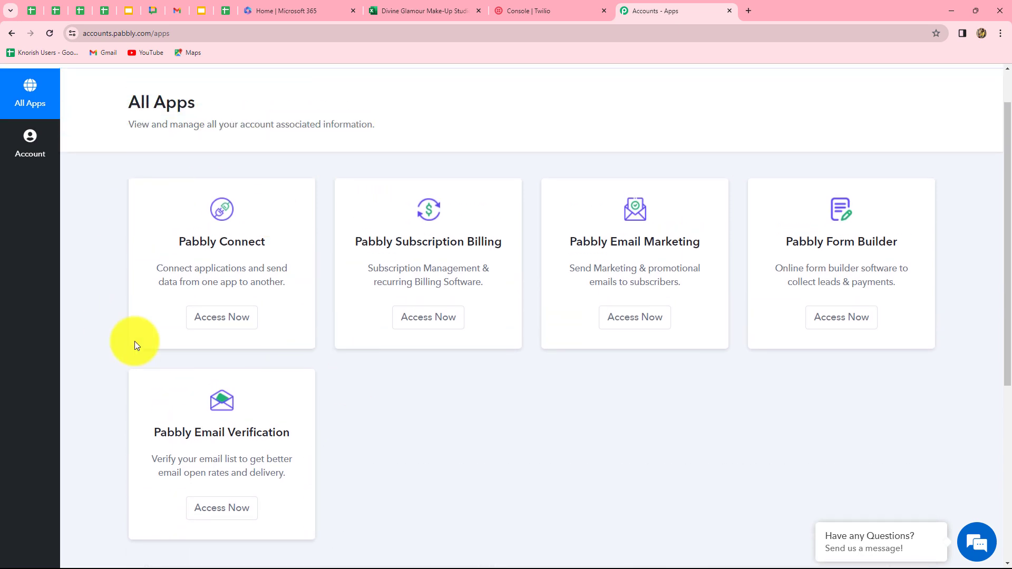
pyautogui.moveTo(185, 242); pyautogui.dragTo(266, 241)
pyautogui.click(227, 317)
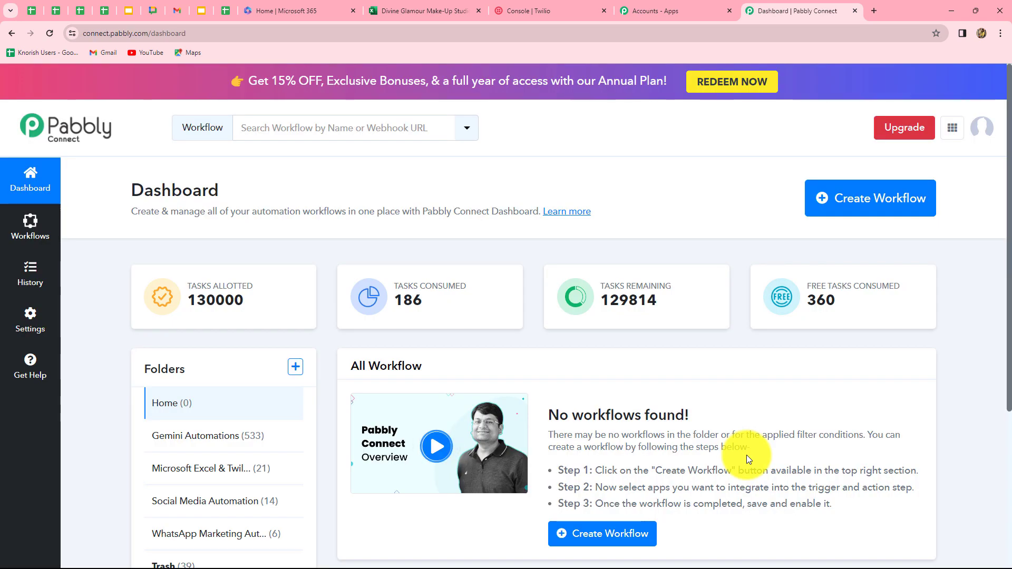
# Create a workflow named "Send Automated SMS from Microsoft Excel" in the Microsoft Excel & Twilio Automation folder.
pyautogui.scroll(-1, 747, 456)
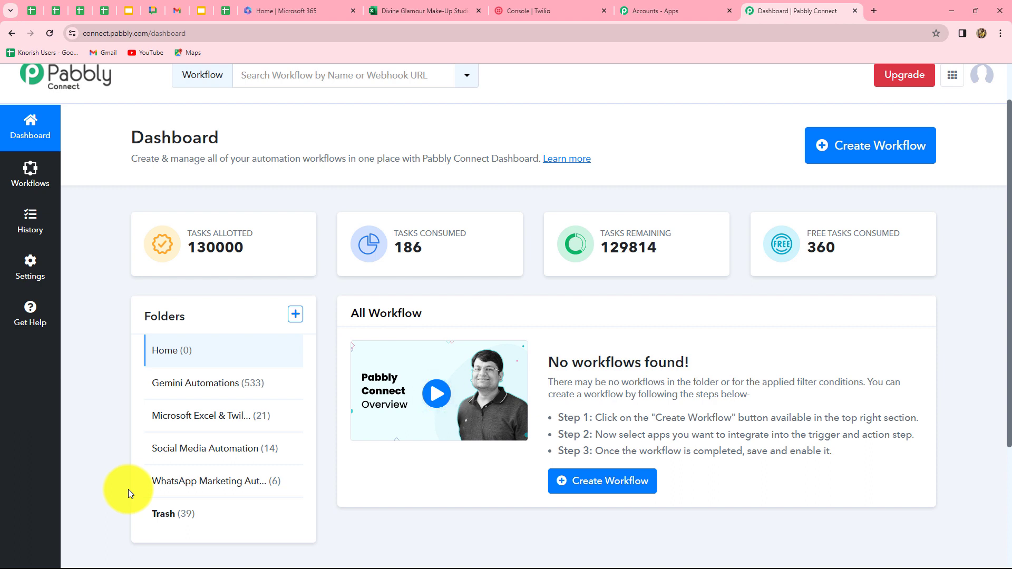
pyautogui.click(877, 157)
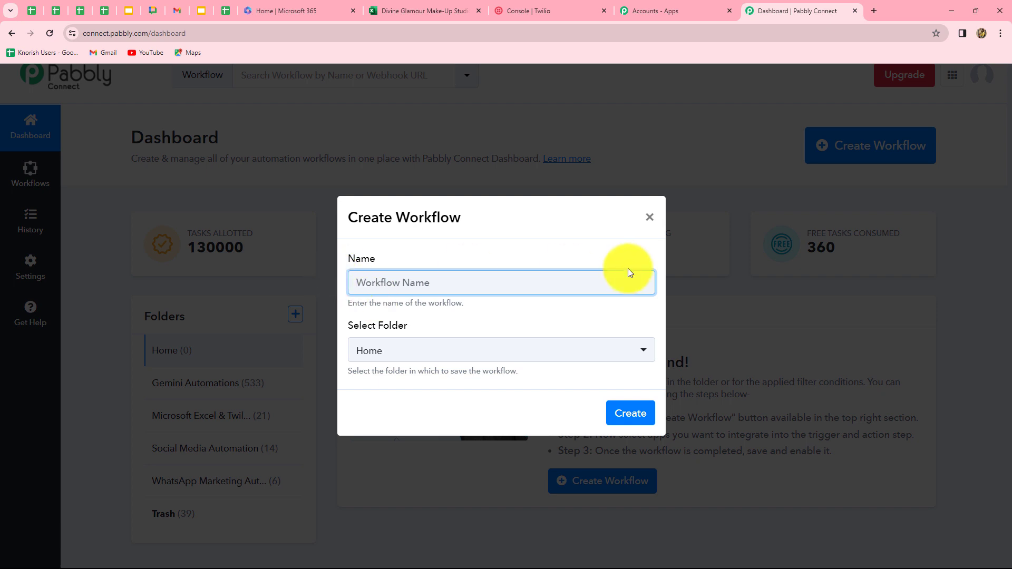
pyautogui.write('Send Automated SMS from Microsoft Excel')
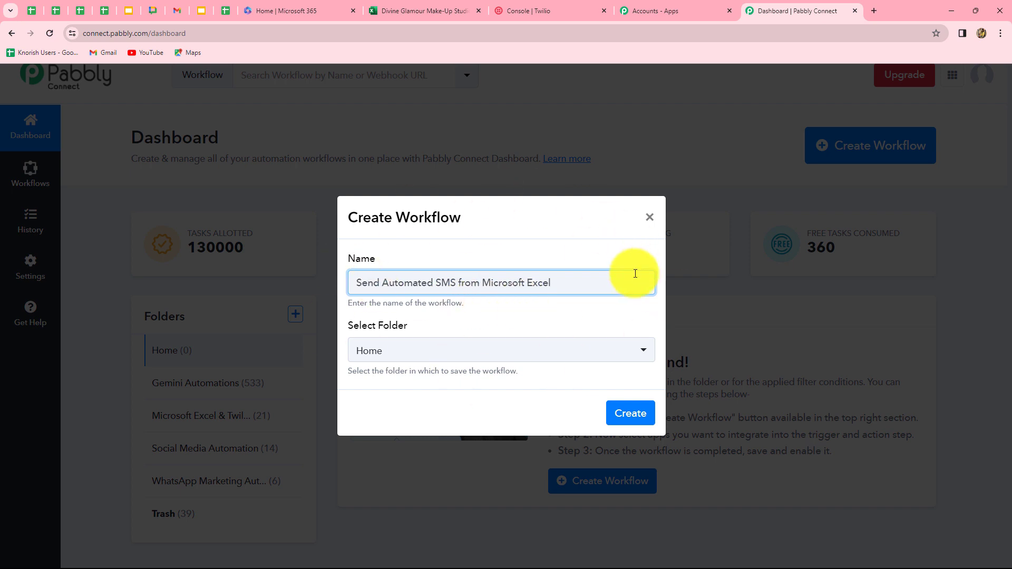
pyautogui.click(478, 348)
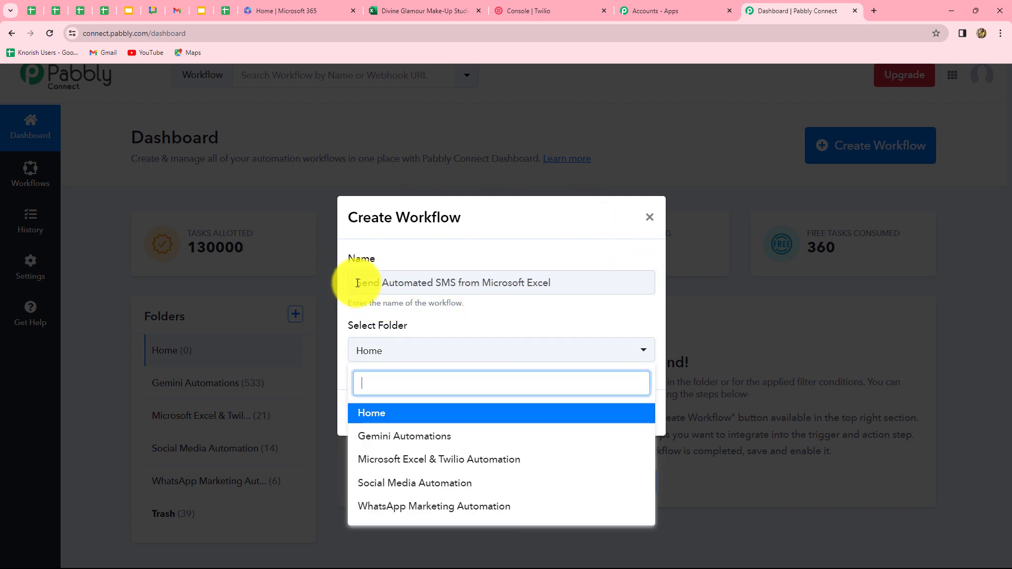
pyautogui.moveTo(362, 282); pyautogui.dragTo(642, 284)
pyautogui.click(471, 358)
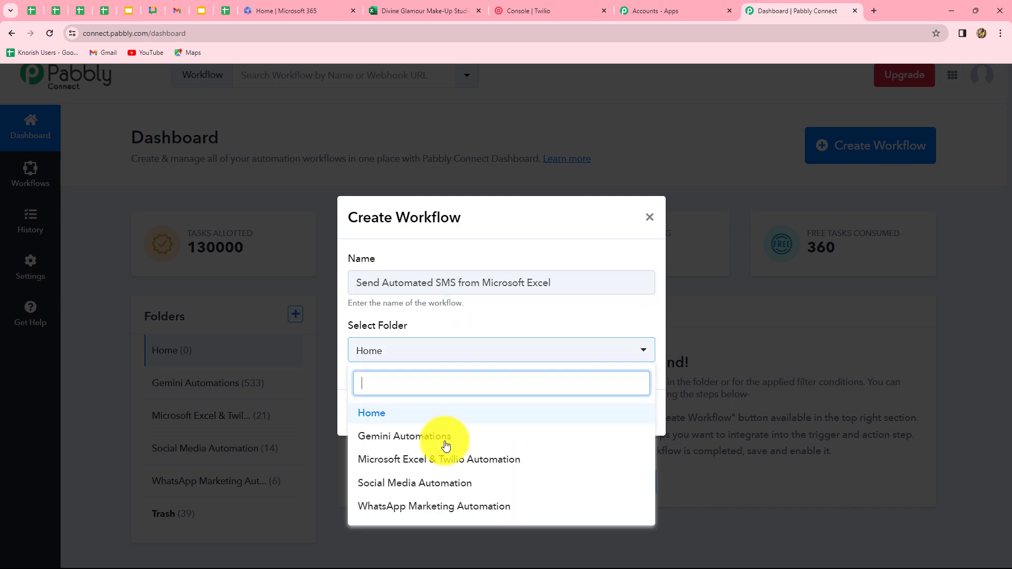
pyautogui.click(485, 461)
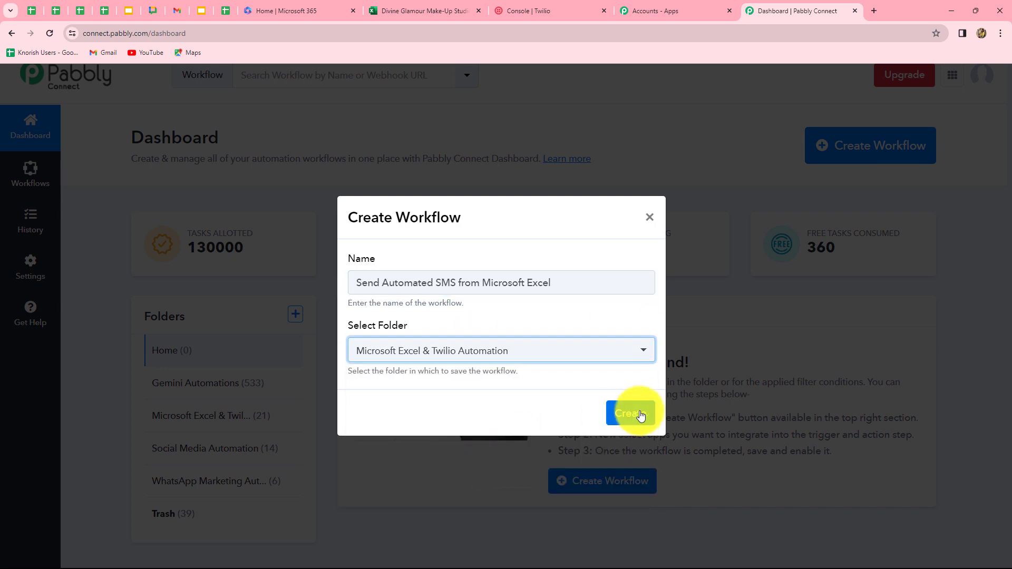
pyautogui.click(630, 413)
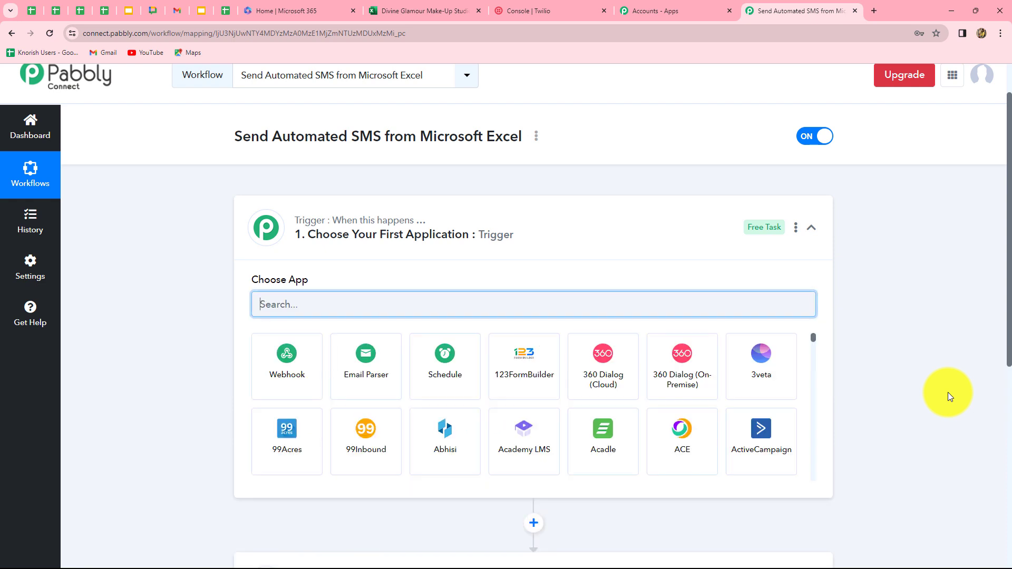
# Set the workflow's trigger app to Microsoft Excel with the trigger event New Row in Worksheet.
pyautogui.scroll(-2, 948, 392)
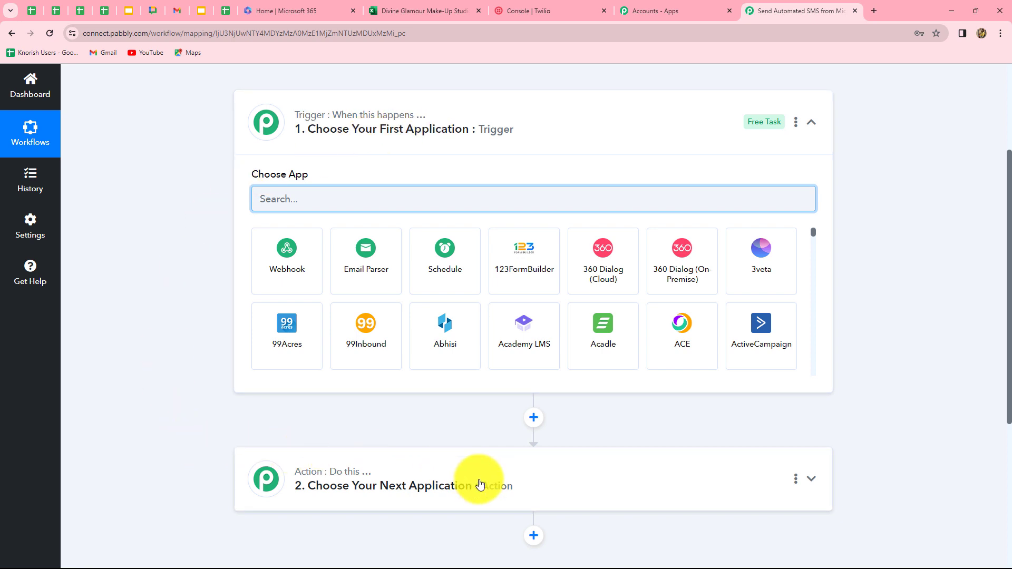
pyautogui.scroll(-3, 480, 484)
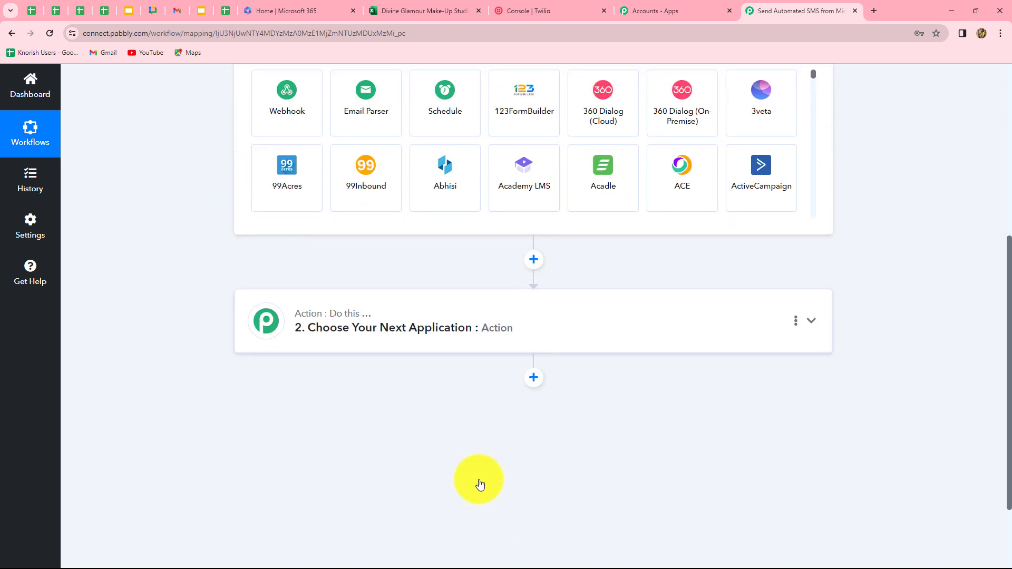
pyautogui.scroll(3, 480, 484)
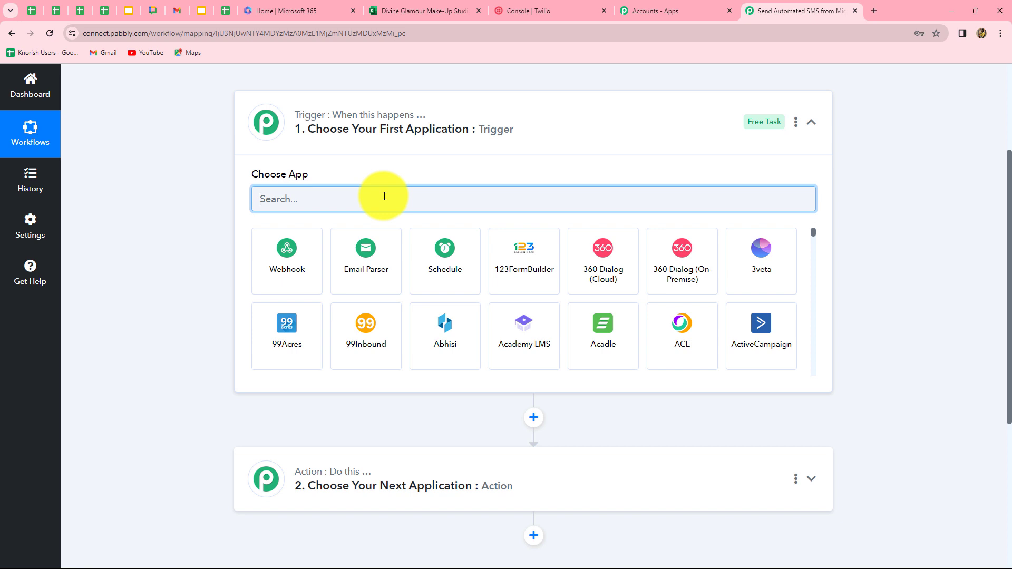
pyautogui.write('Micr')
pyautogui.click(304, 258)
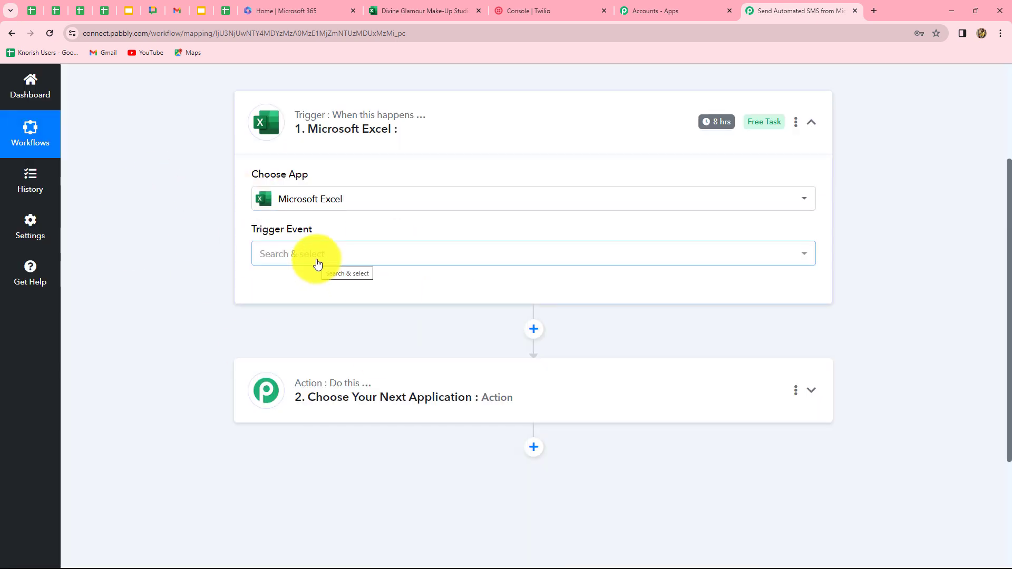
pyautogui.click(318, 264)
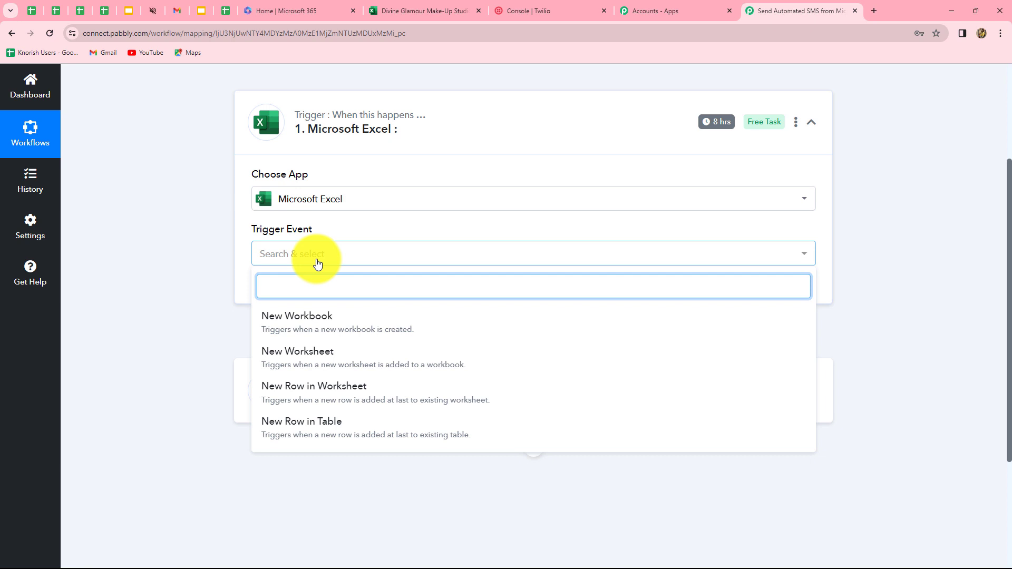
pyautogui.scroll(-1, 311, 301)
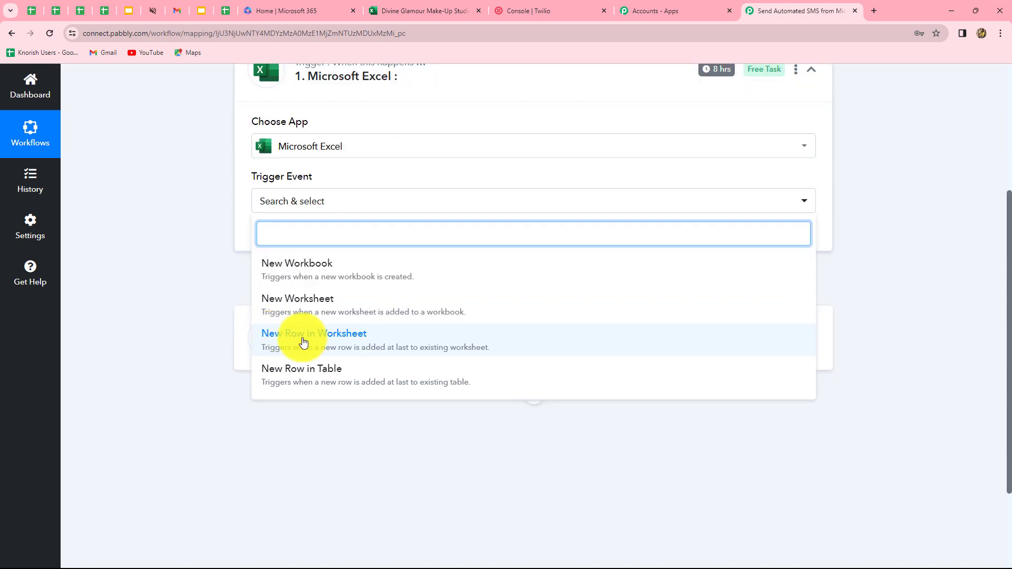
pyautogui.click(348, 342)
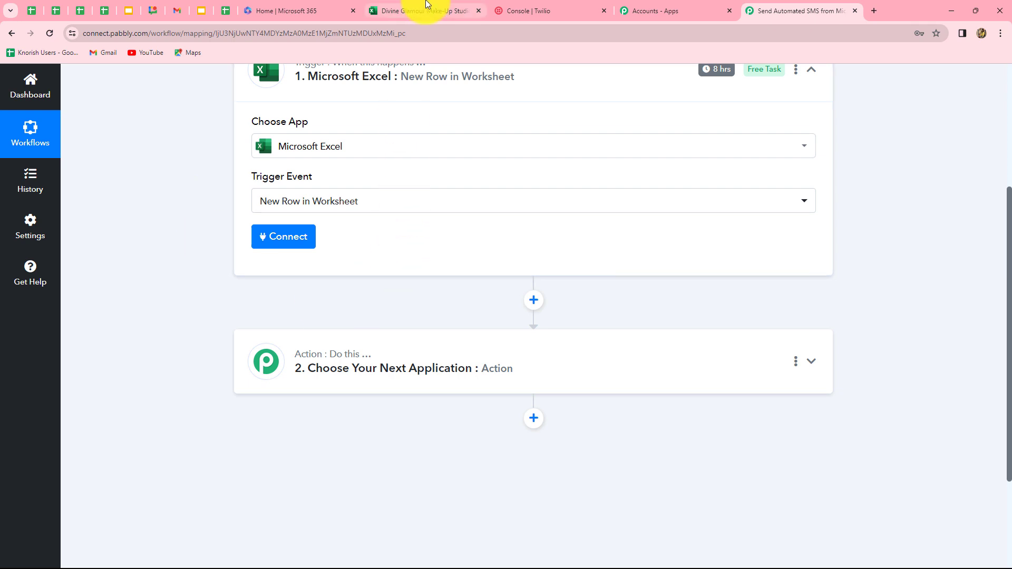
# Connect the trigger to Microsoft Excel through a new connection and accept the permissions requested for Pabbly Connect.
pyautogui.click(424, 11)
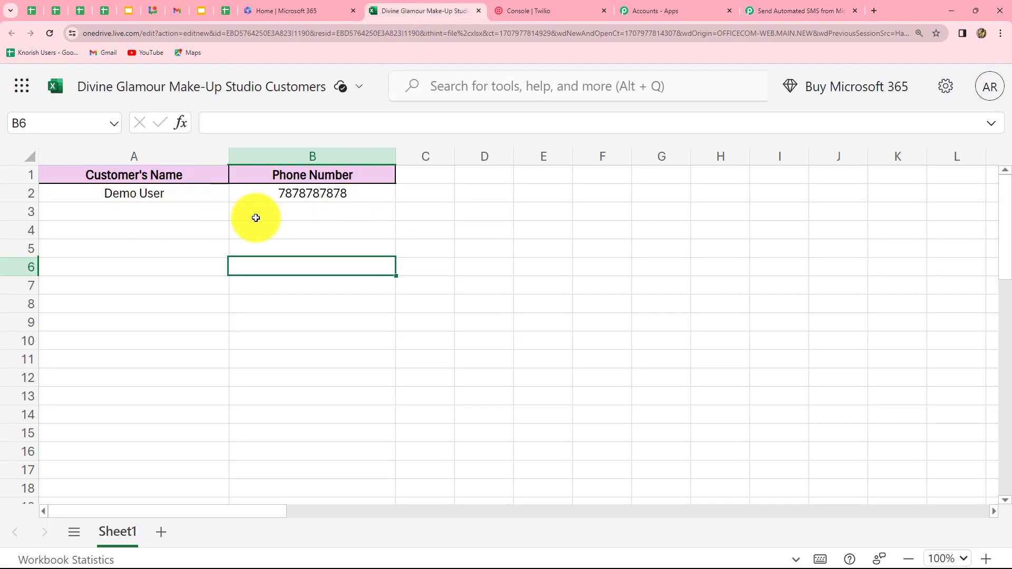
pyautogui.click(785, 10)
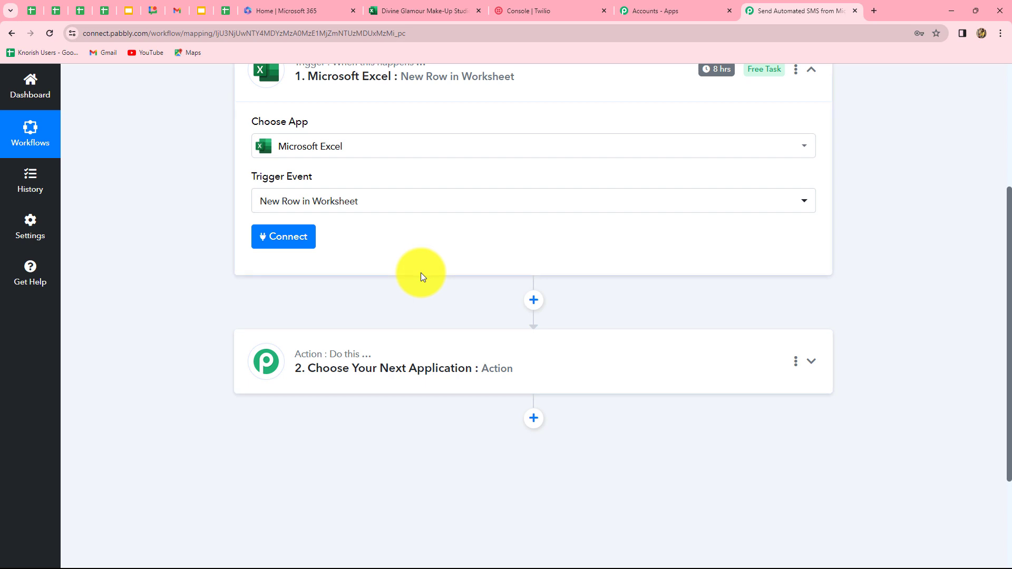
pyautogui.scroll(3, 423, 275)
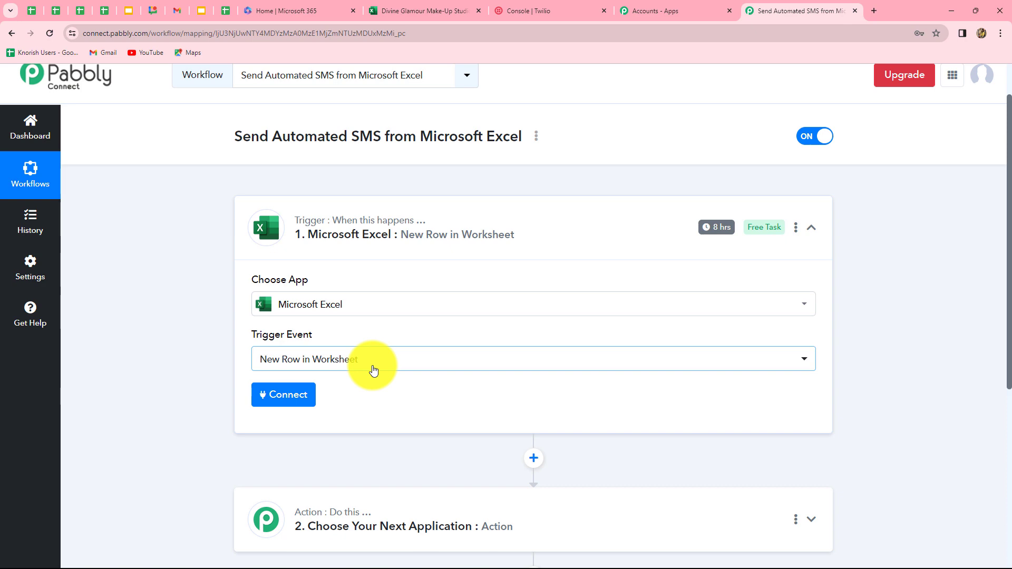
pyautogui.click(302, 401)
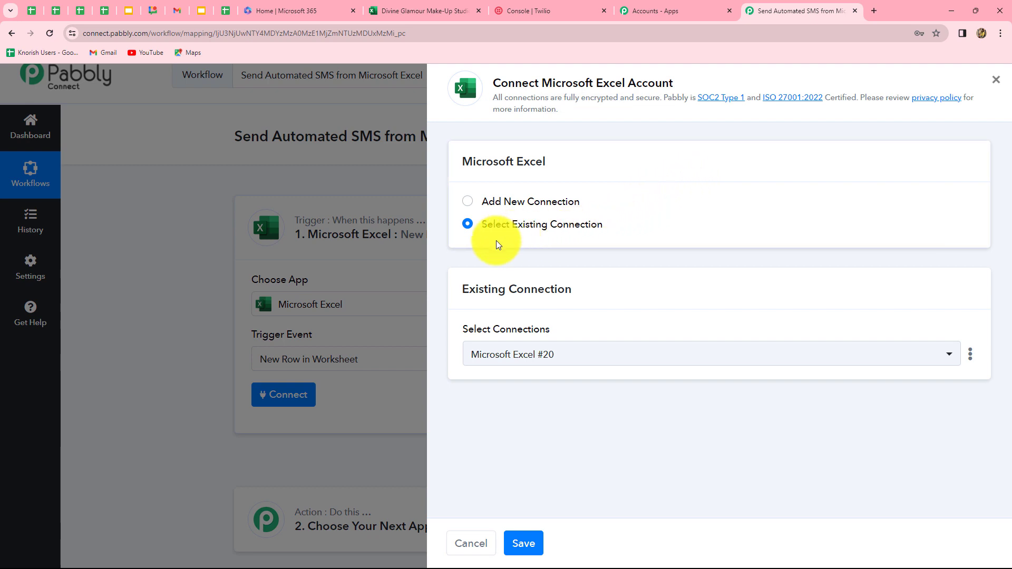
pyautogui.click(468, 203)
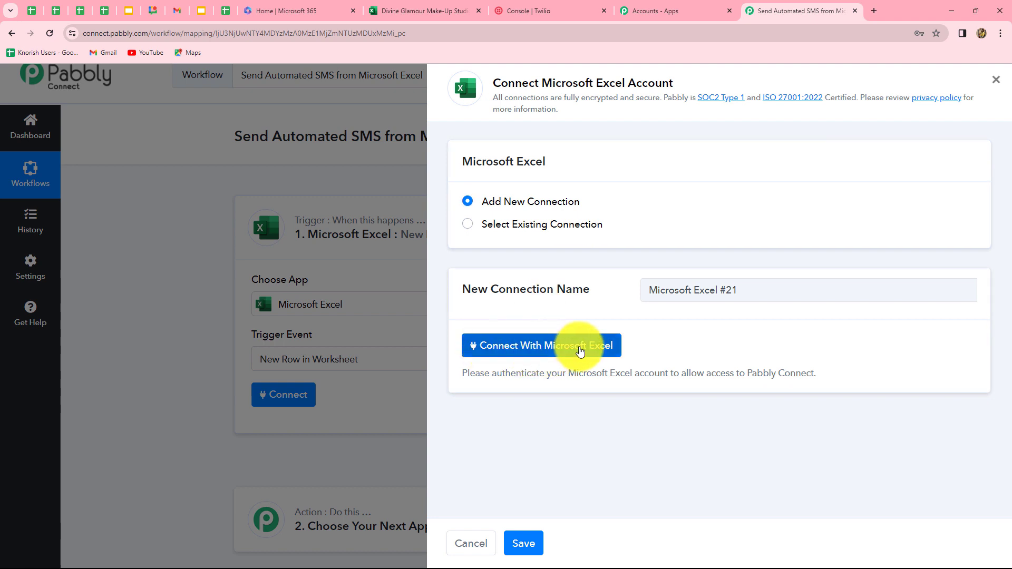
pyautogui.click(553, 356)
pyautogui.scroll(-12, 262, 253)
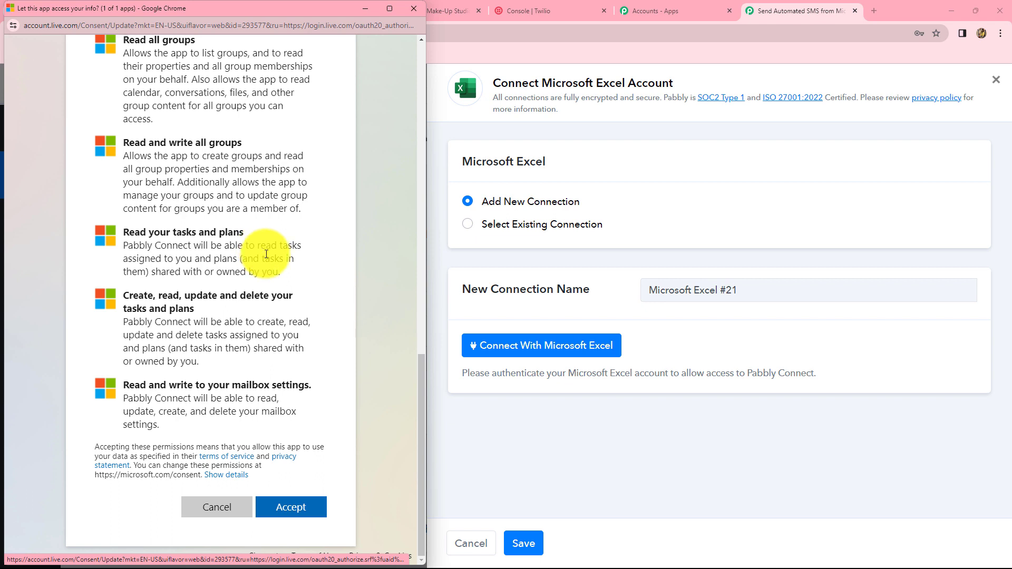
pyautogui.click(285, 509)
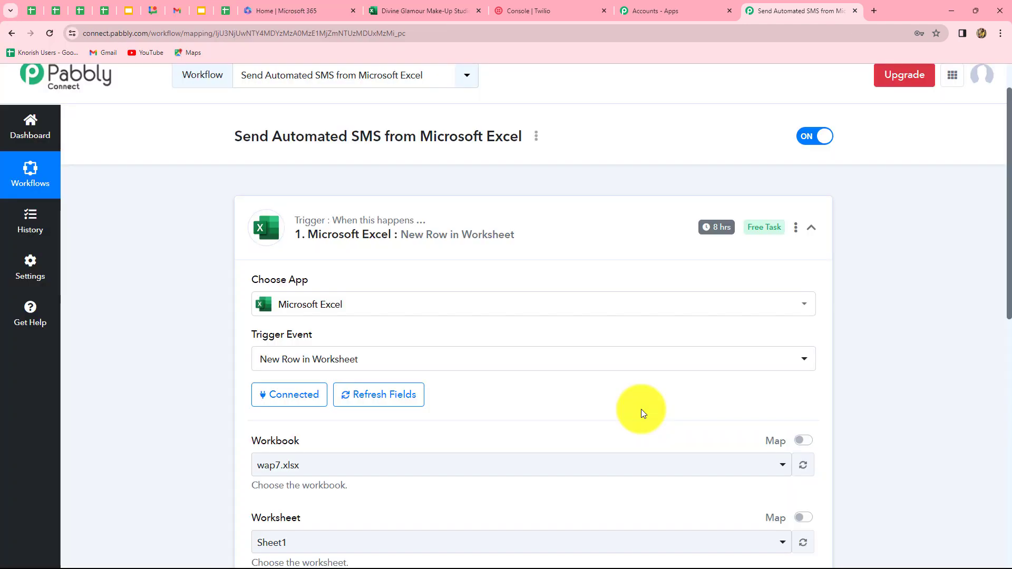
# Set the trigger's workbook to Divine Glamour Make-Up Studio Customers.xlsx, checking the workbook and worksheet names against the open spreadsheet.
pyautogui.click(431, 13)
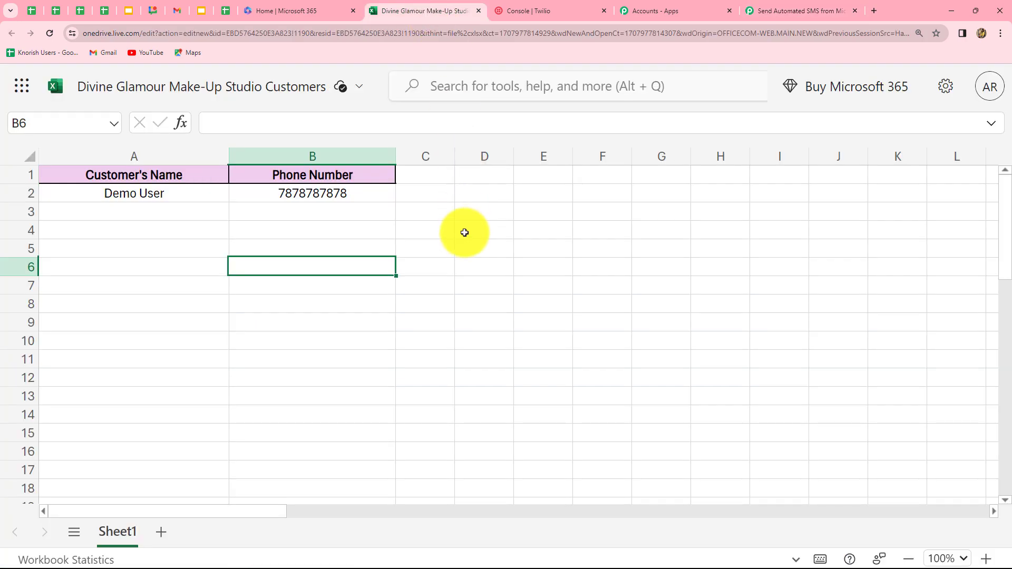
pyautogui.click(798, 10)
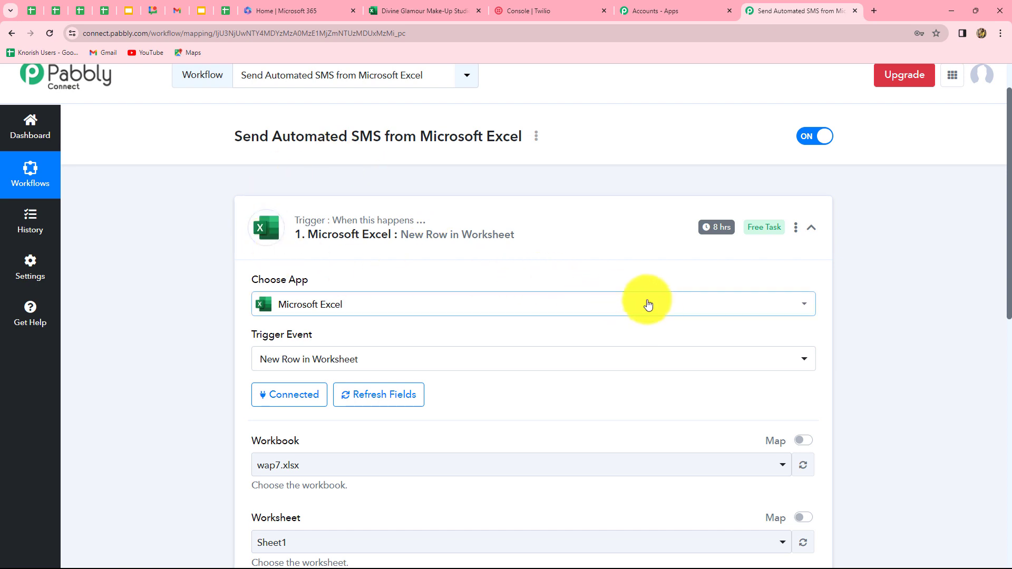
pyautogui.scroll(-6, 655, 307)
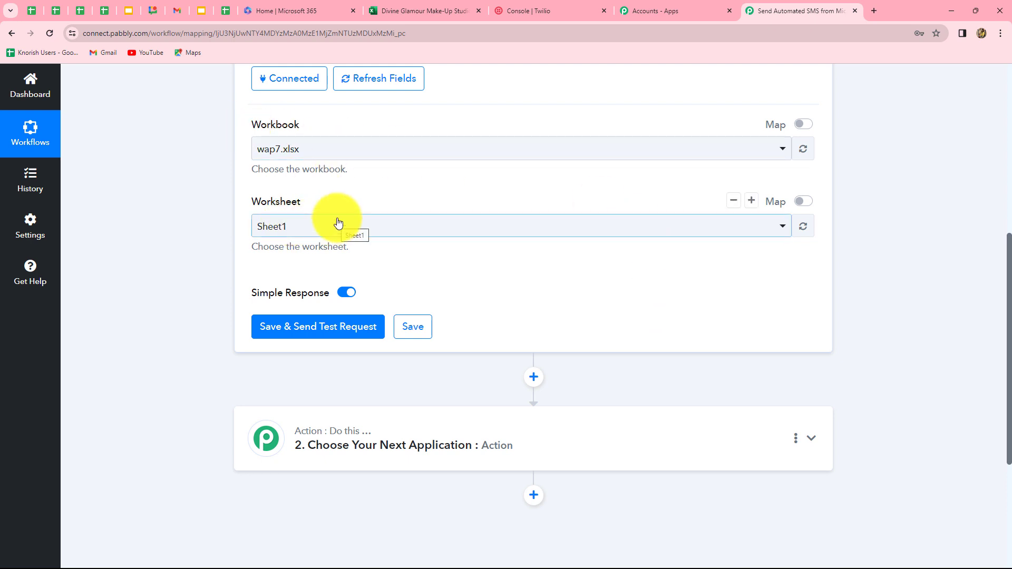
pyautogui.click(403, 11)
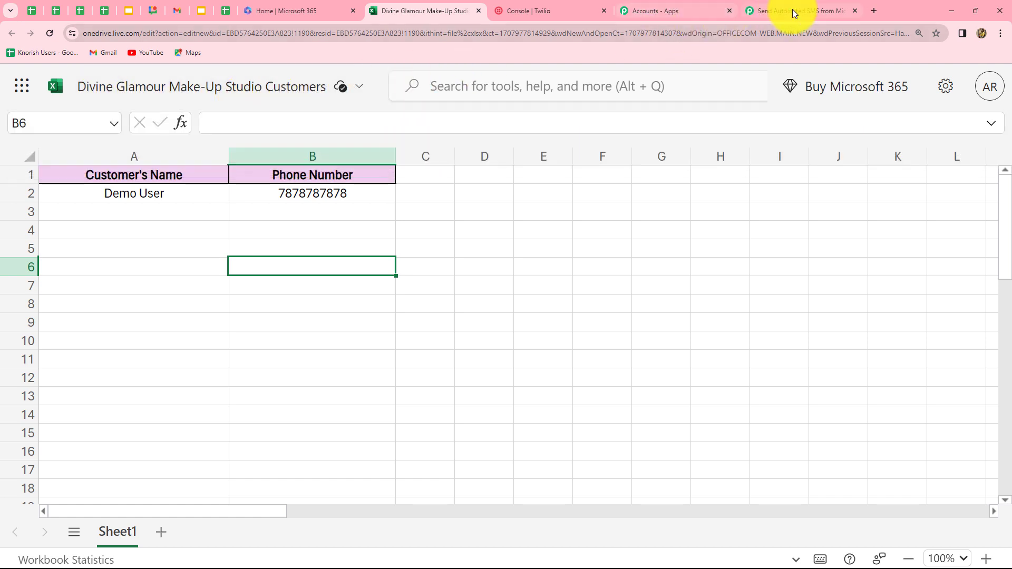
pyautogui.click(792, 9)
pyautogui.click(335, 150)
pyautogui.write('div')
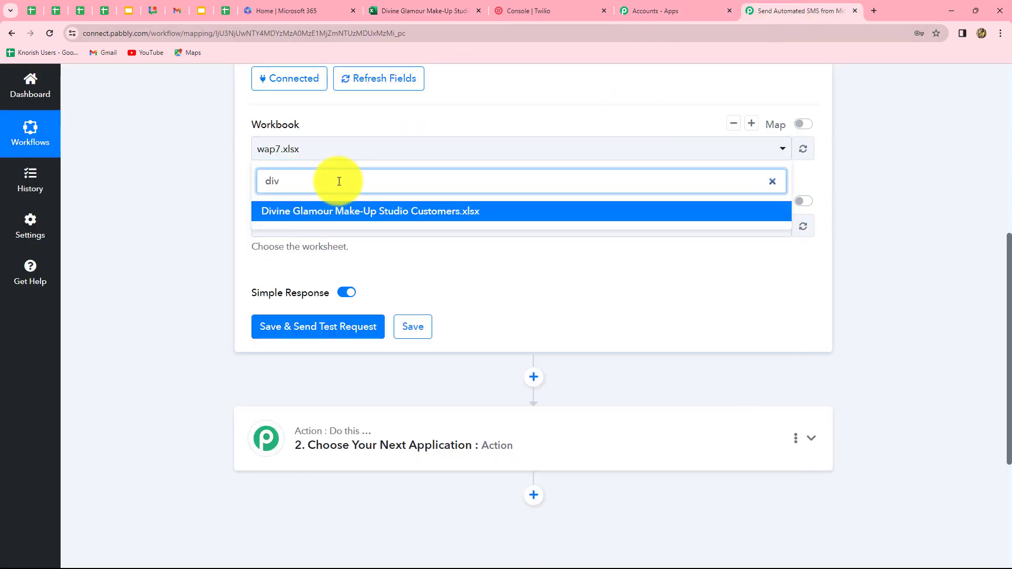
pyautogui.click(340, 212)
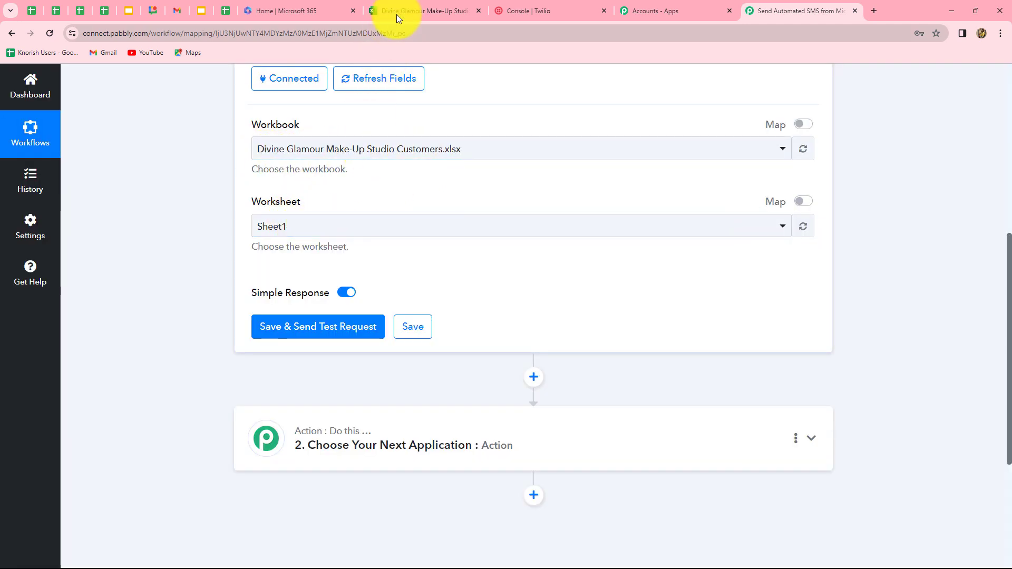
pyautogui.click(417, 11)
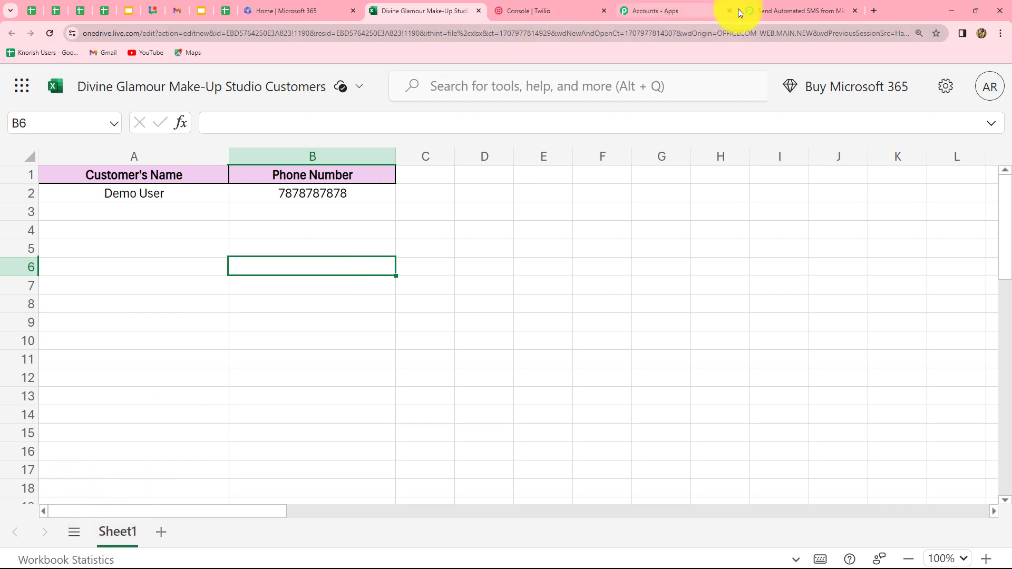
pyautogui.click(761, 12)
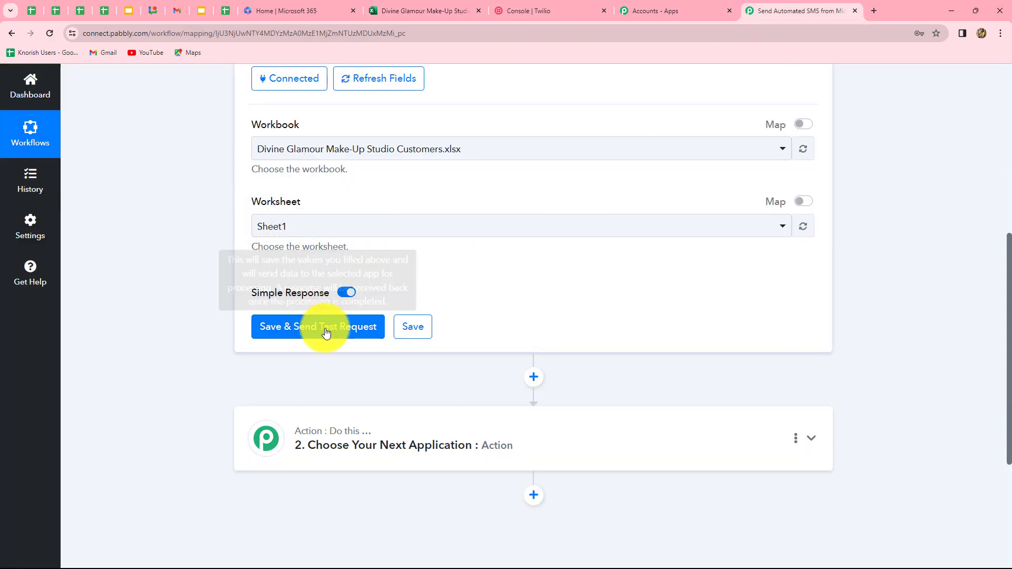
# Check the trigger's Sheet1 settings against the customer row in the spreadsheet, then save the trigger and send a test request.
pyautogui.scroll(4, 323, 334)
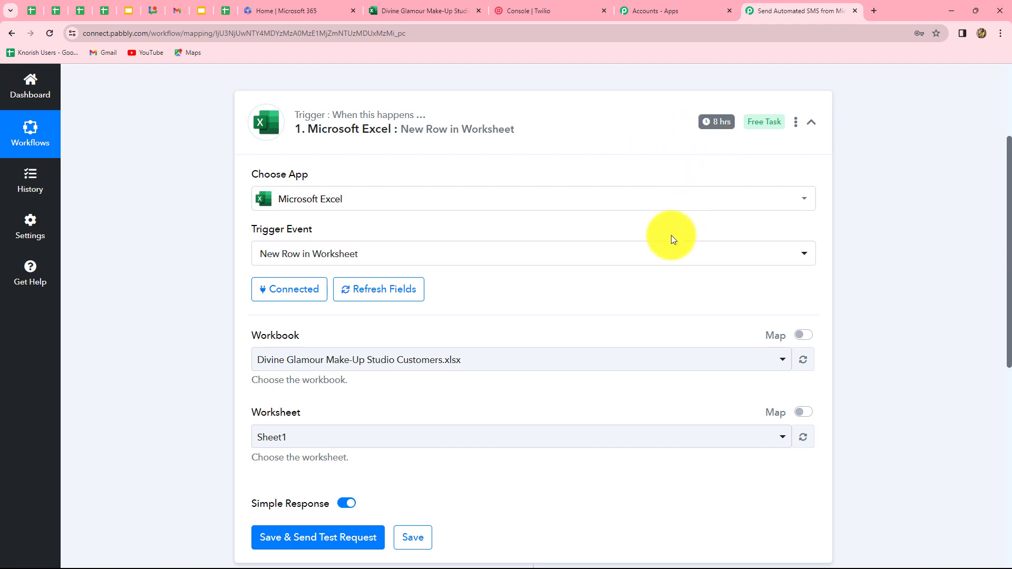
pyautogui.scroll(-4, 671, 235)
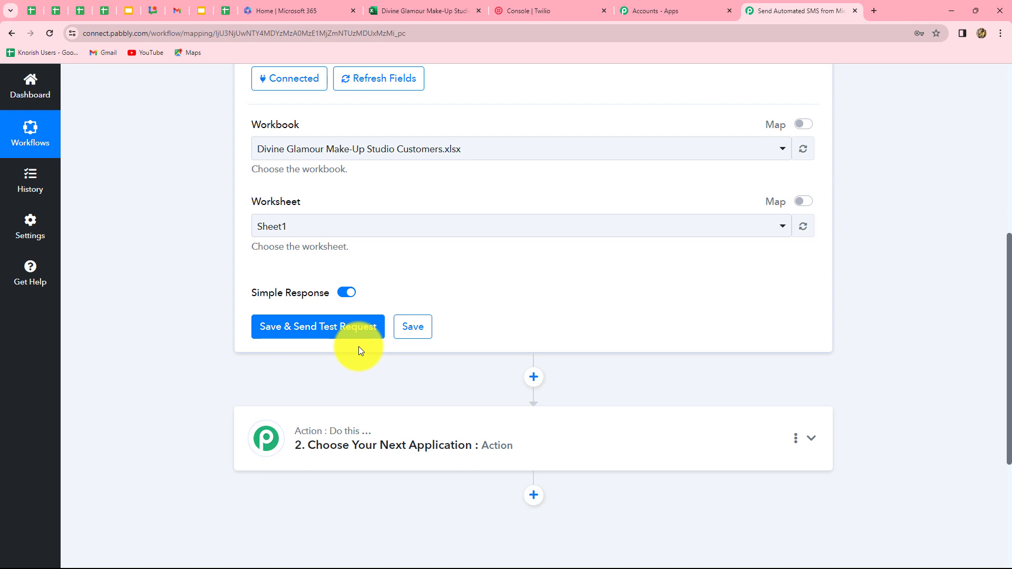
pyautogui.click(407, 14)
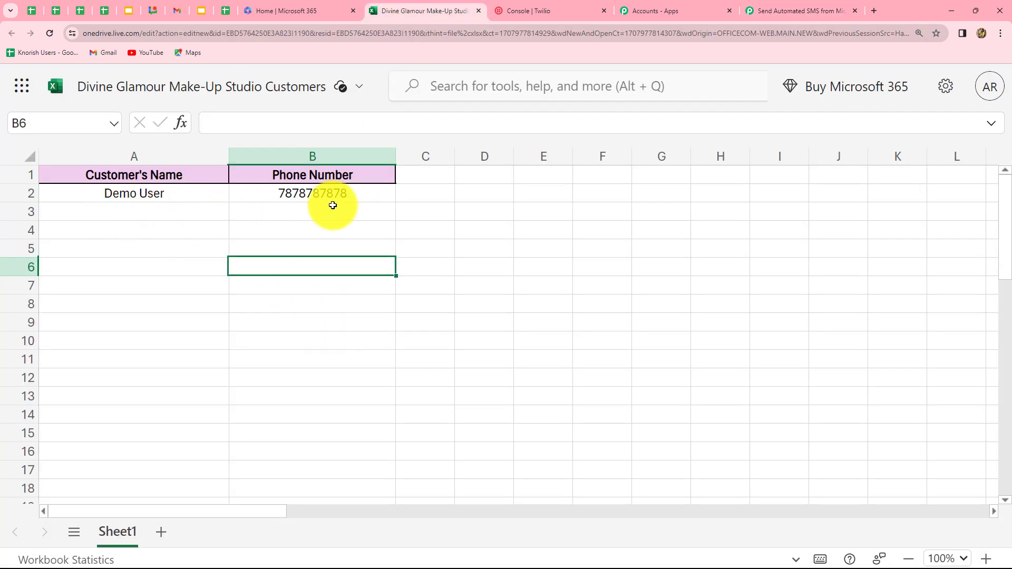
pyautogui.click(762, 11)
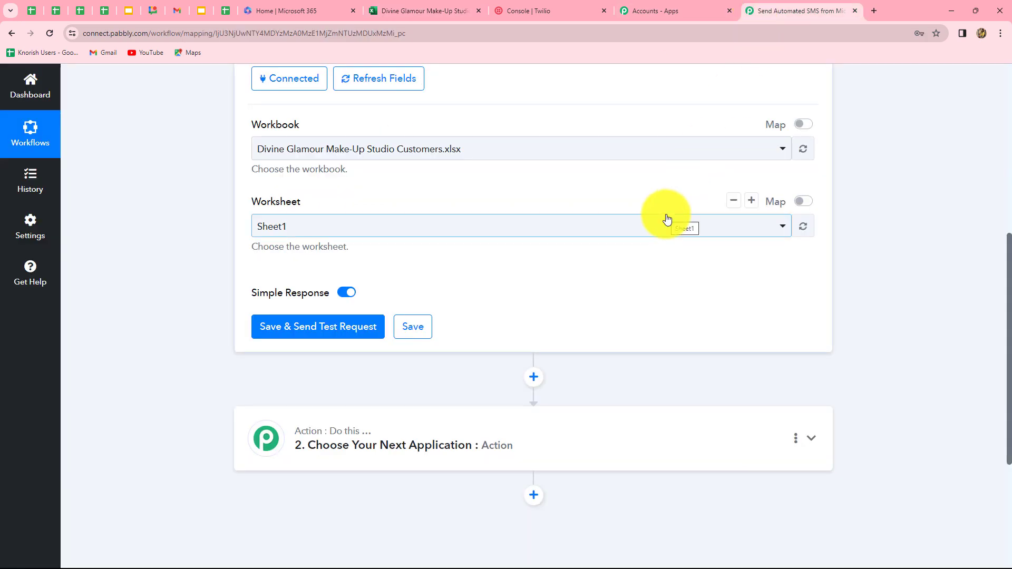
pyautogui.click(402, 10)
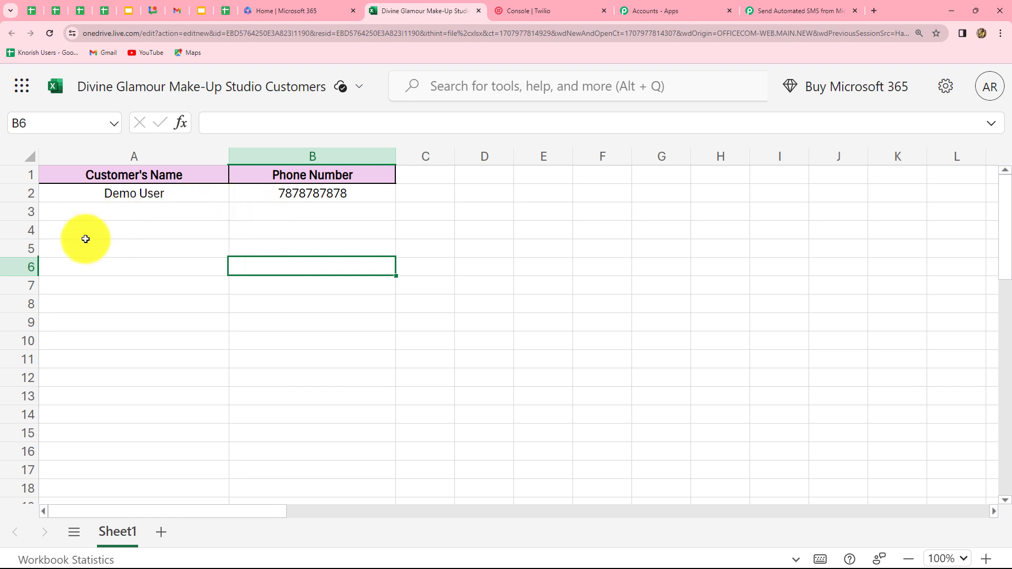
pyautogui.click(795, 9)
pyautogui.click(298, 340)
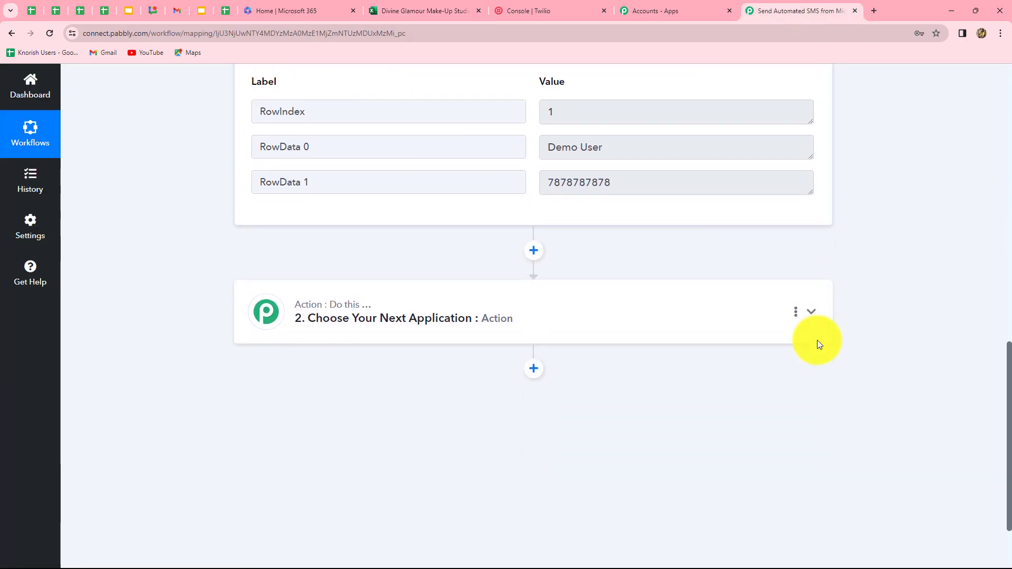
# Compare the captured trigger response and its row data with the customer row in the Excel spreadsheet.
pyautogui.scroll(3, 817, 345)
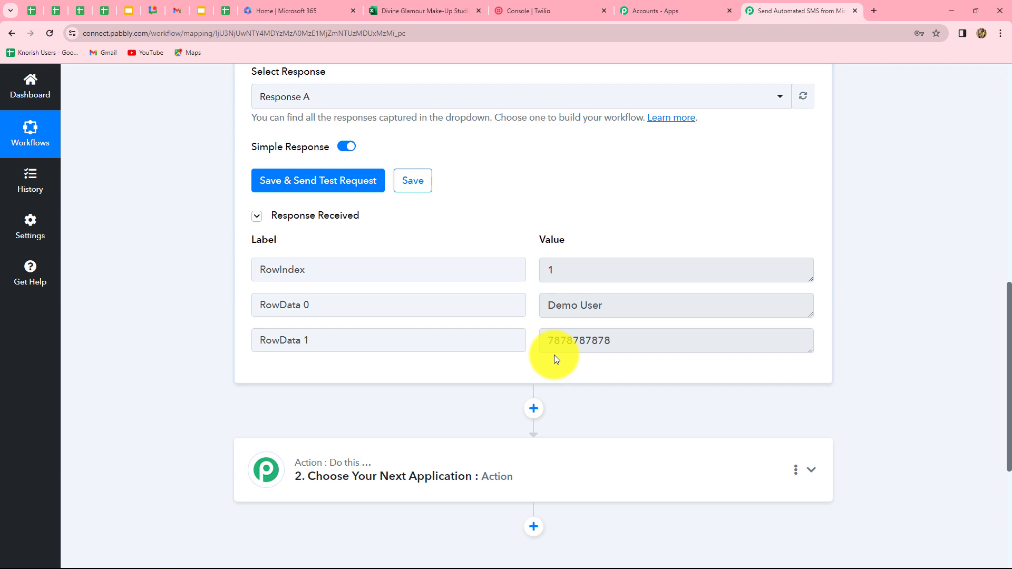
pyautogui.scroll(9, 707, 229)
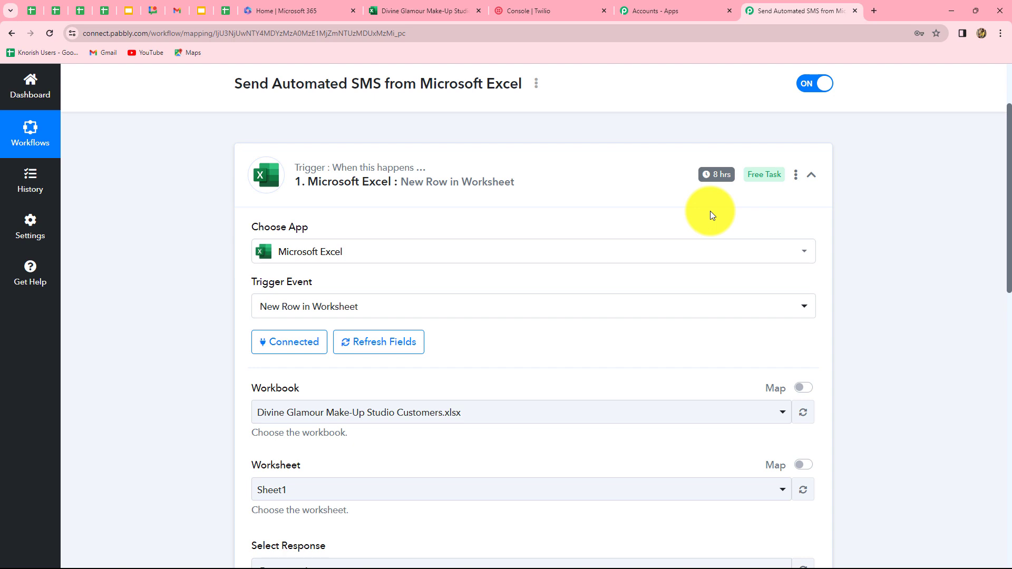
pyautogui.click(424, 11)
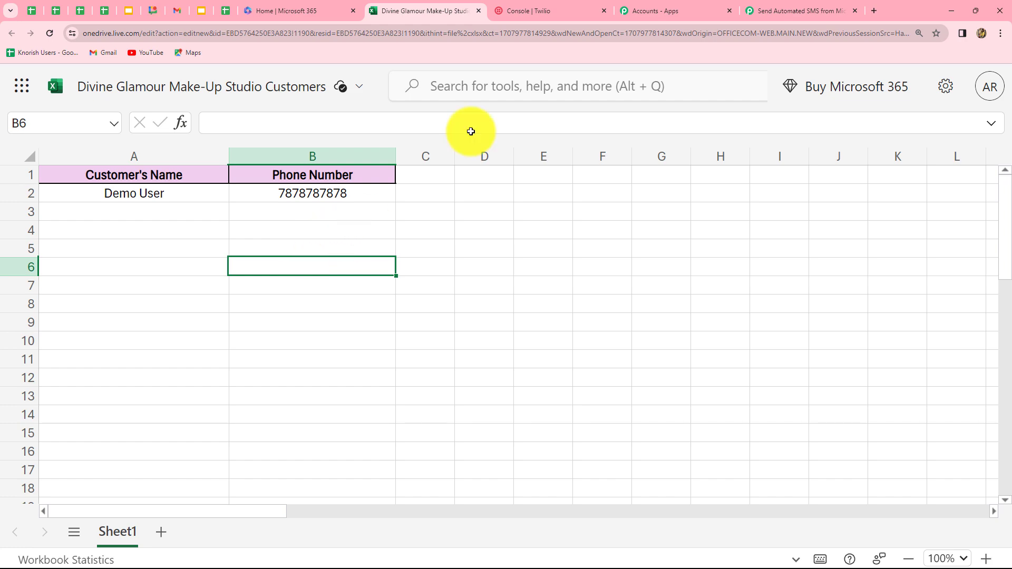
pyautogui.click(822, 10)
pyautogui.scroll(-9, 922, 192)
pyautogui.scroll(2, 924, 197)
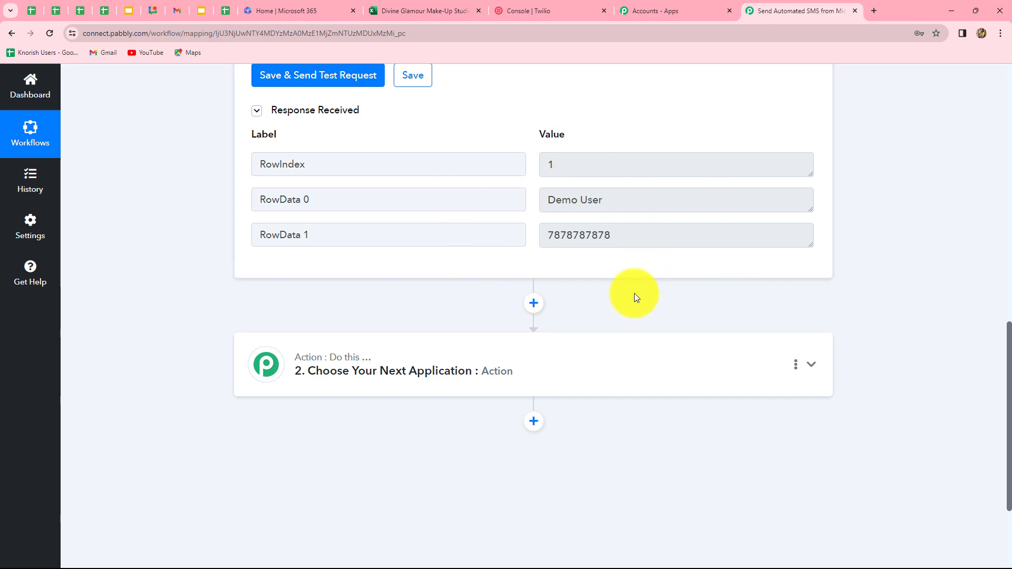
# Set the workflow's action app to Twilio with the action event Send SMS Message.
pyautogui.click(546, 8)
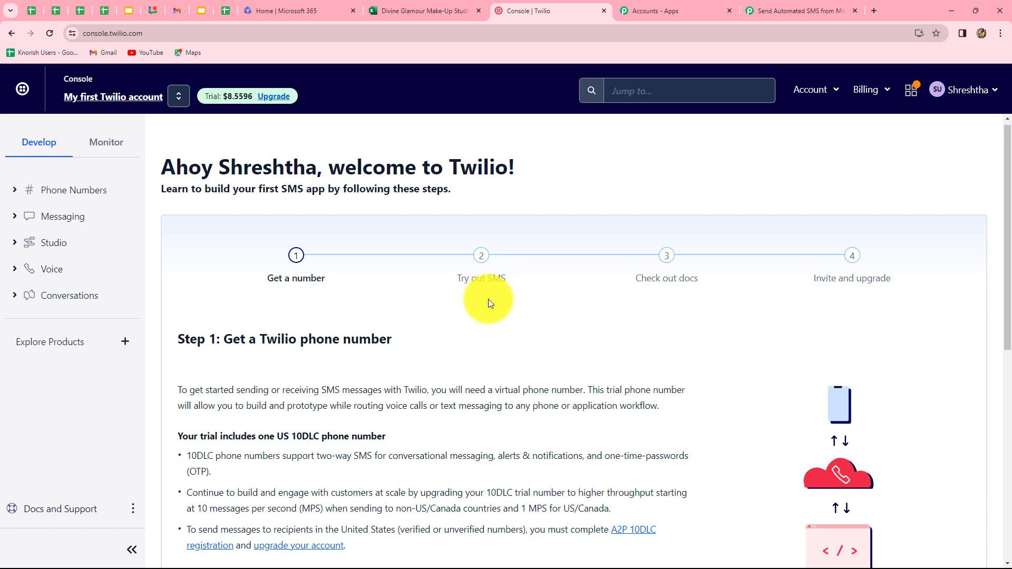
pyautogui.click(799, 11)
pyautogui.click(403, 368)
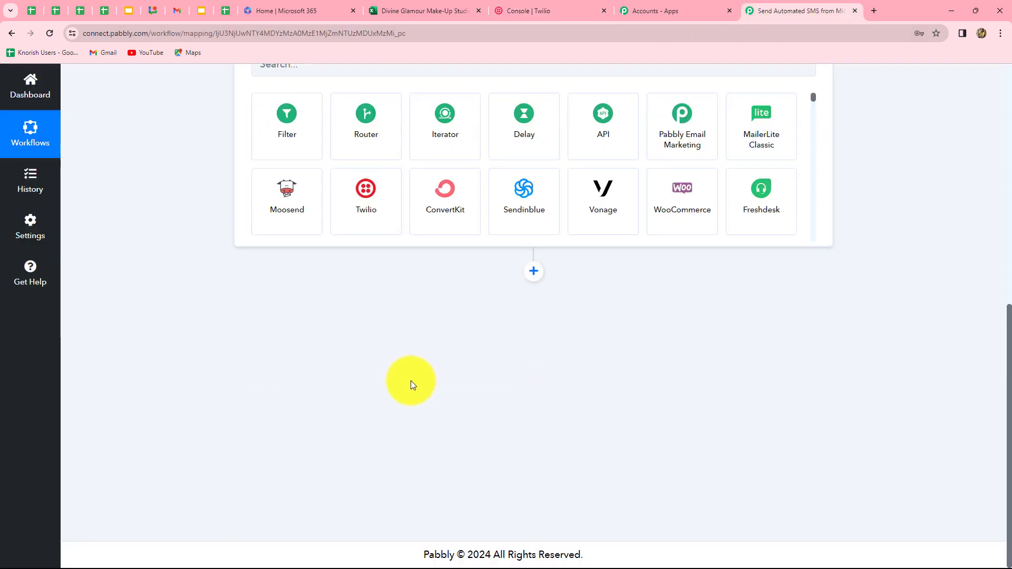
pyautogui.click(309, 293)
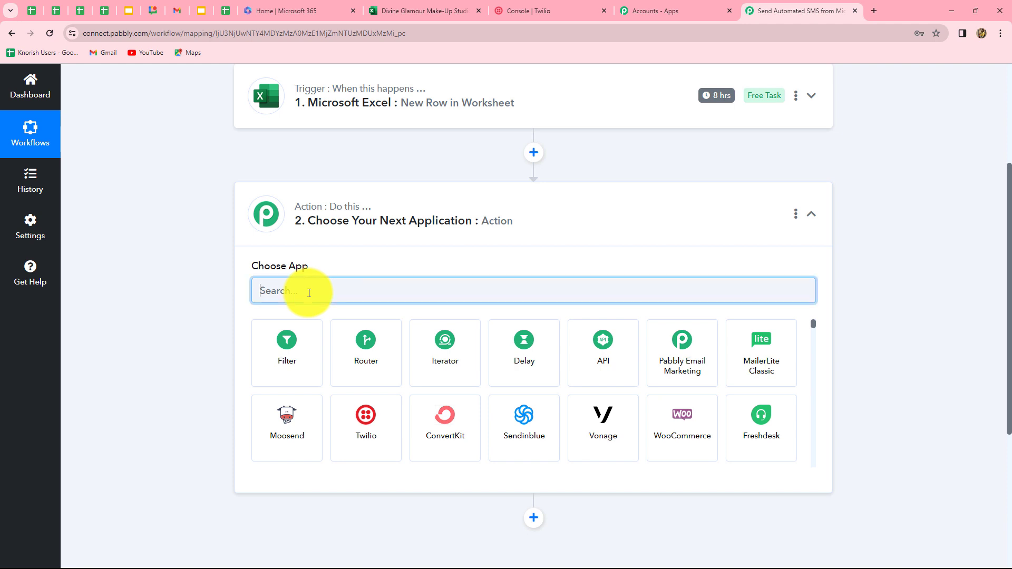
pyautogui.write('Twil')
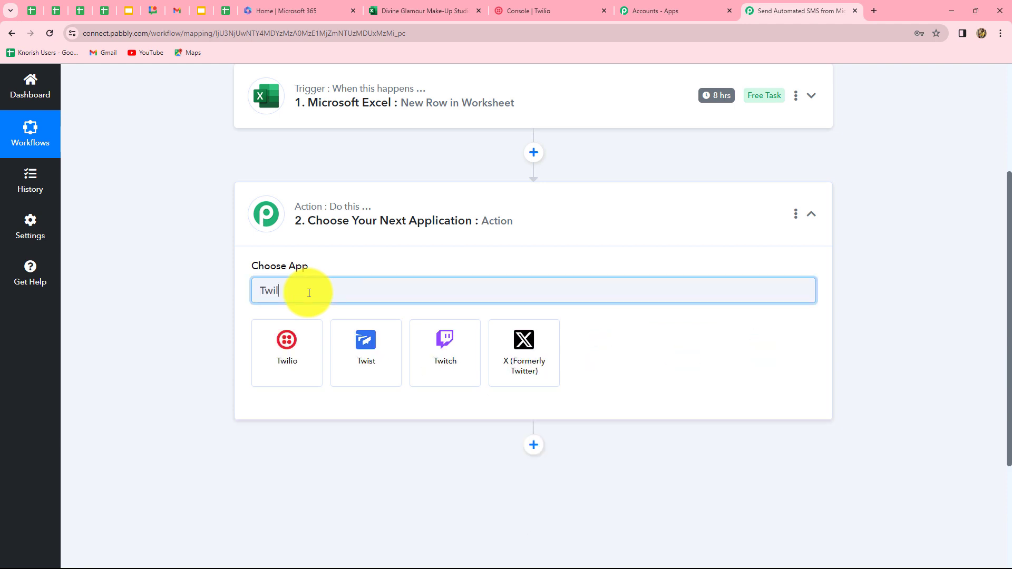
pyautogui.click(306, 348)
pyautogui.click(301, 346)
pyautogui.click(332, 159)
# Start a new Twilio connection for the action instead of using the existing one.
pyautogui.click(293, 376)
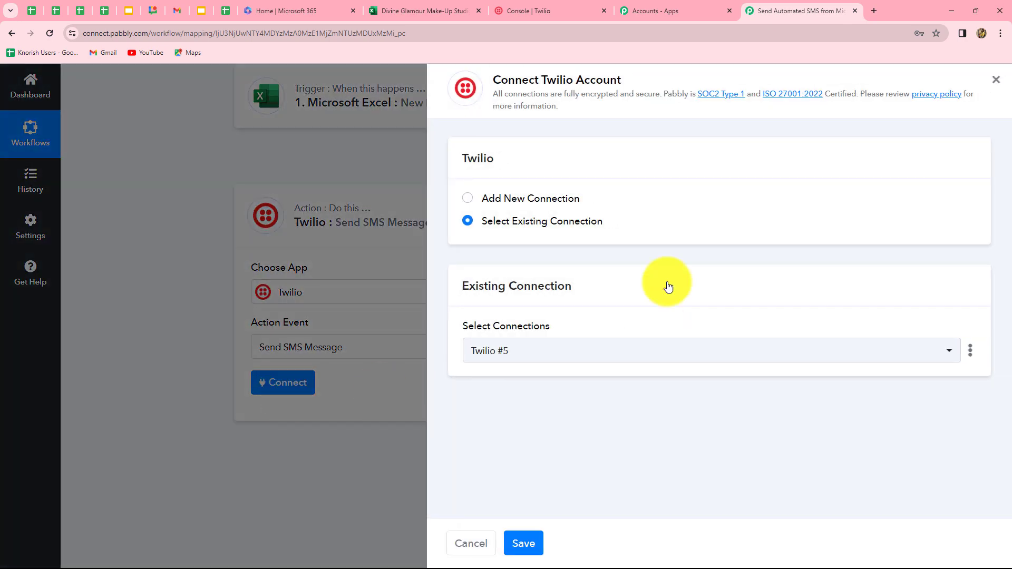
pyautogui.click(504, 198)
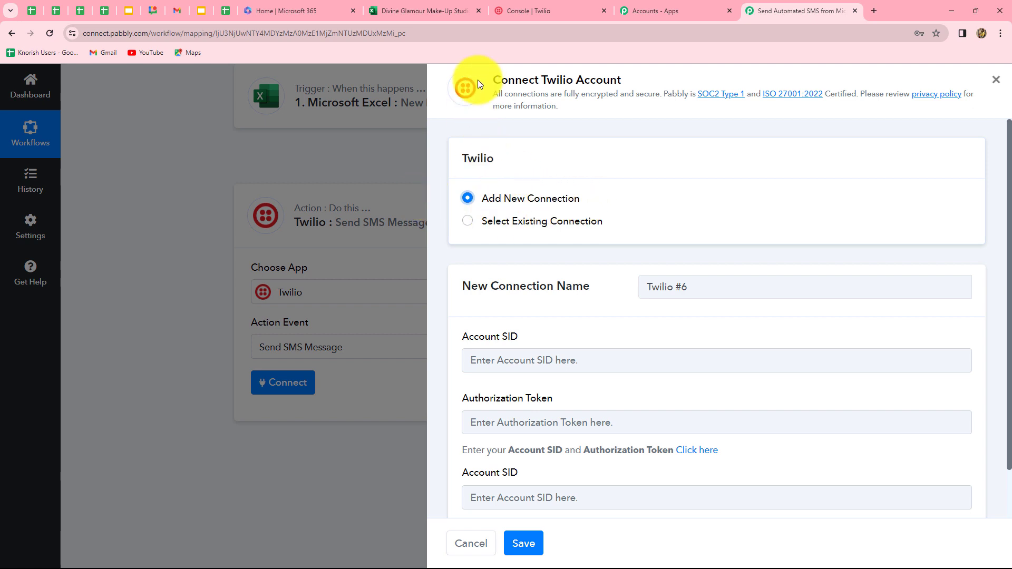
pyautogui.moveTo(534, 80); pyautogui.dragTo(642, 81)
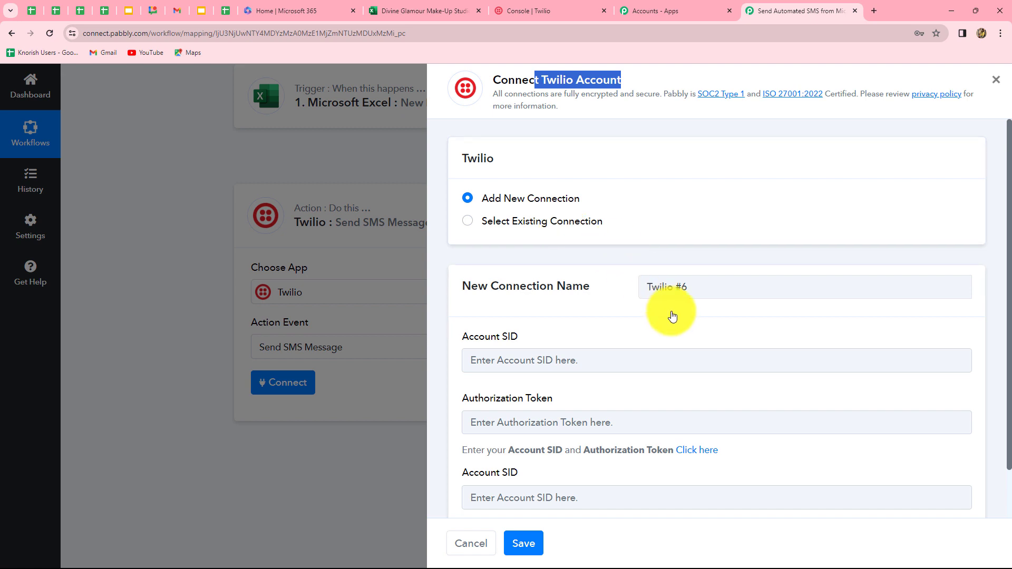
pyautogui.scroll(-1, 672, 313)
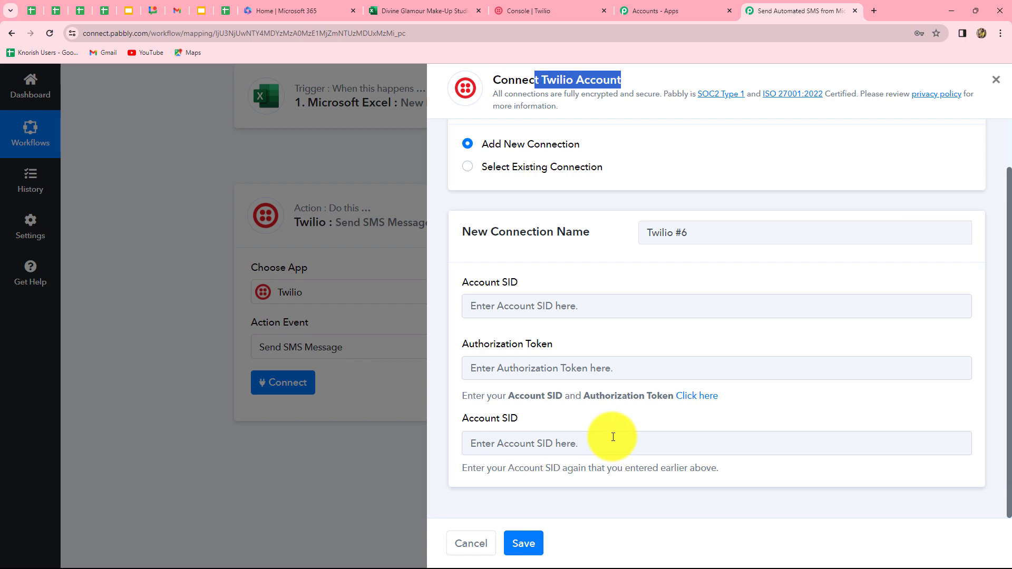
# Copy the Account SID from the Twilio console's account info into both Account SID fields of the new connection.
pyautogui.click(522, 10)
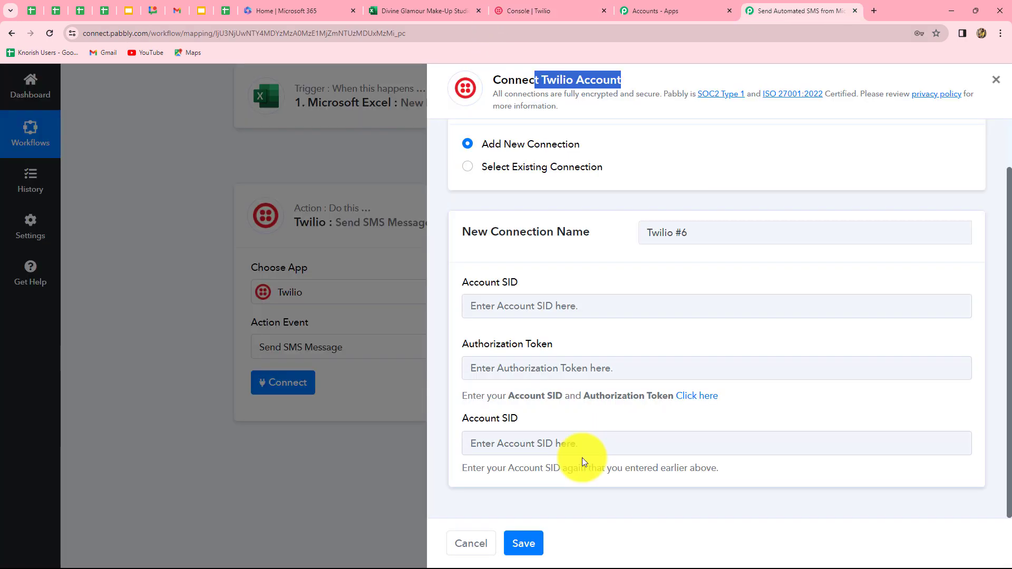
pyautogui.click(522, 10)
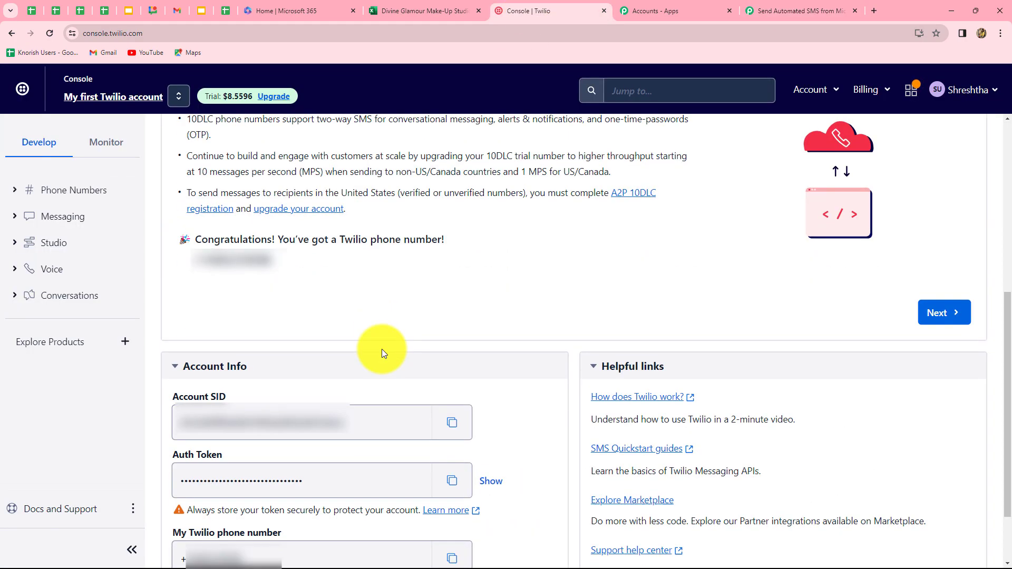
pyautogui.scroll(-2, 382, 349)
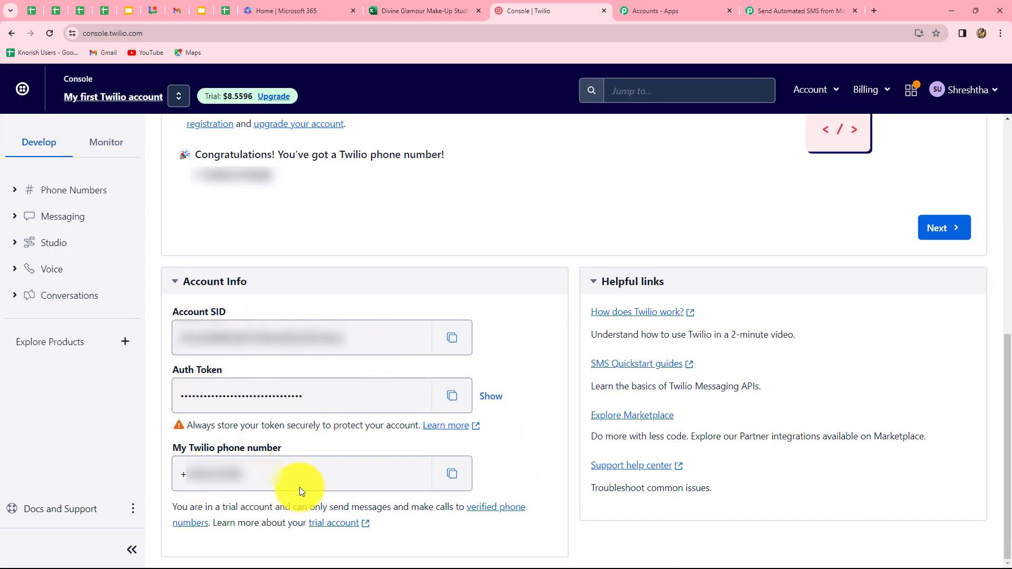
pyautogui.click(451, 339)
pyautogui.click(799, 11)
pyautogui.click(532, 304)
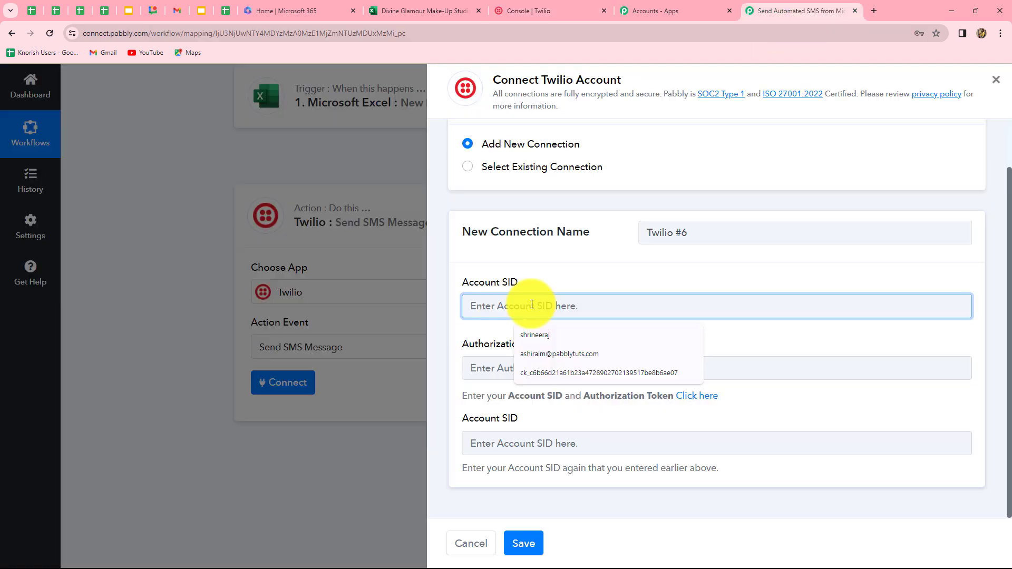
pyautogui.hotkey('ctrl', 'v')
pyautogui.click(481, 439)
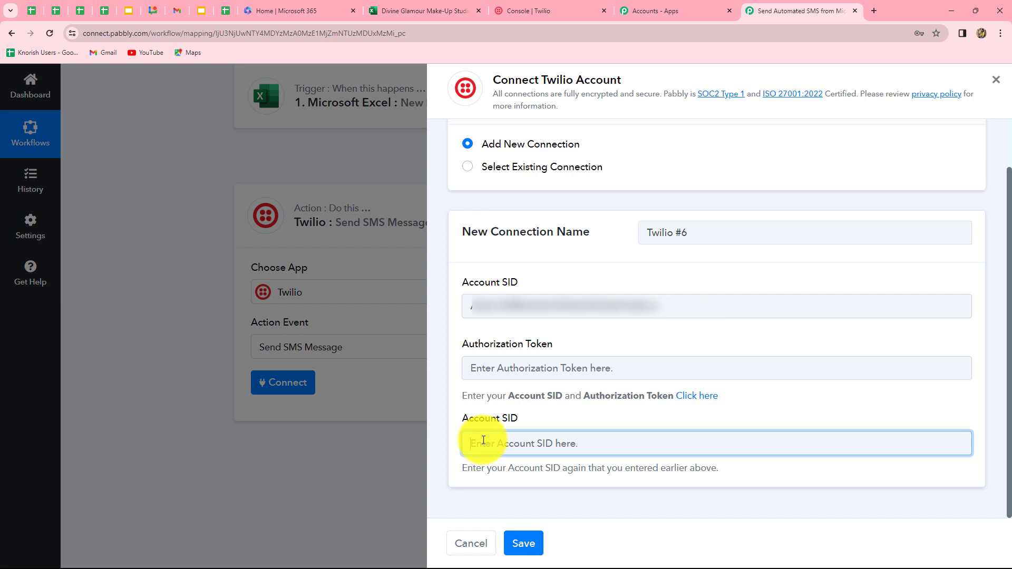
pyautogui.hotkey('ctrl', 'v')
# Copy the Auth Token from the Twilio console into the Authorization Token field and save the connection.
pyautogui.click(479, 368)
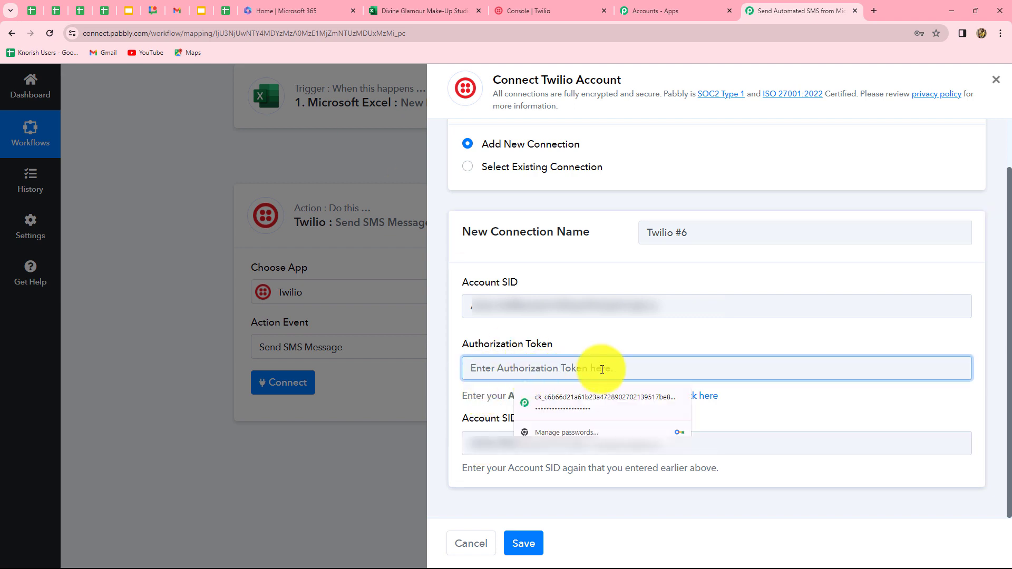
pyautogui.click(534, 11)
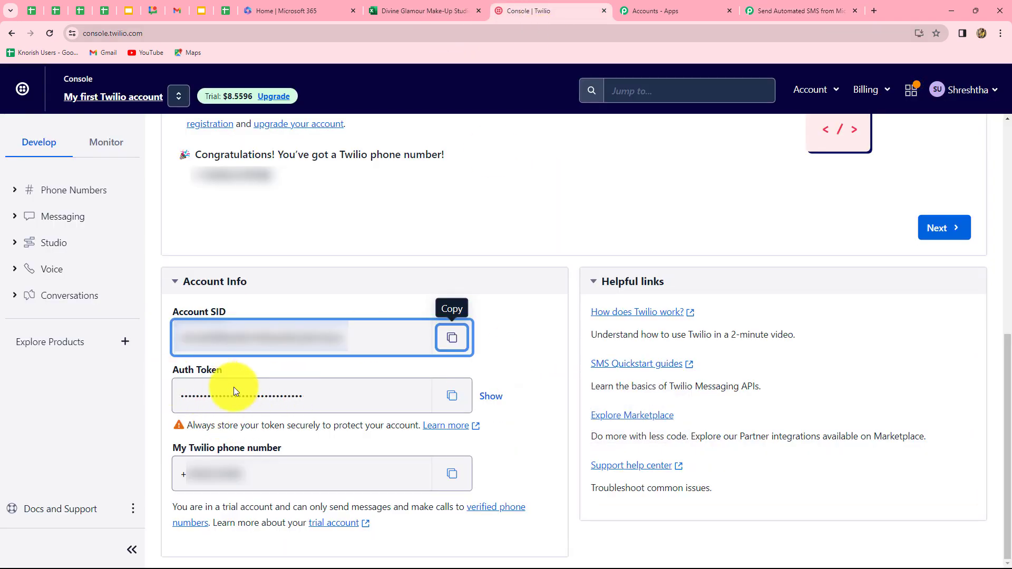
pyautogui.click(452, 395)
pyautogui.click(775, 9)
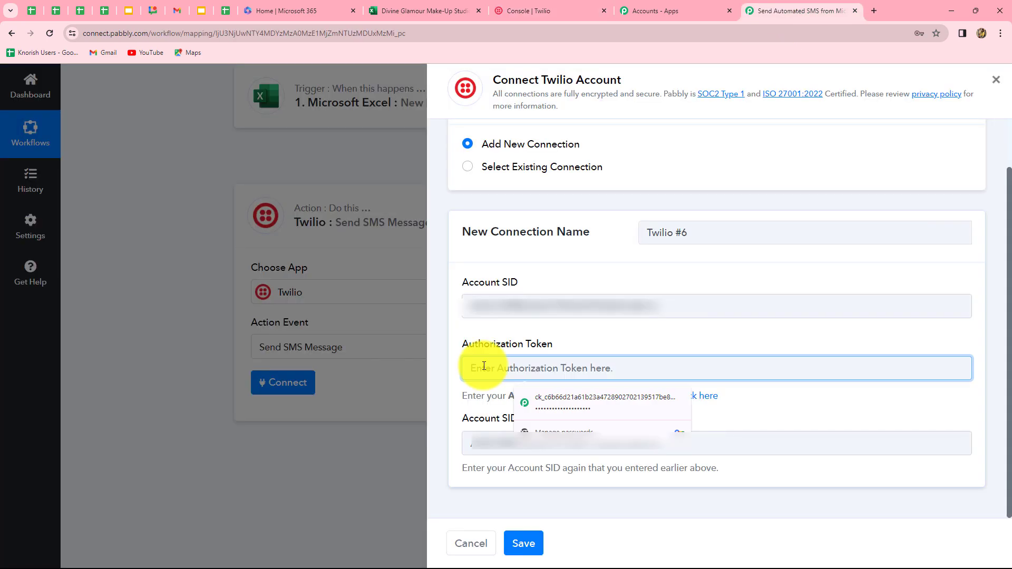
pyautogui.hotkey('ctrl', 'v')
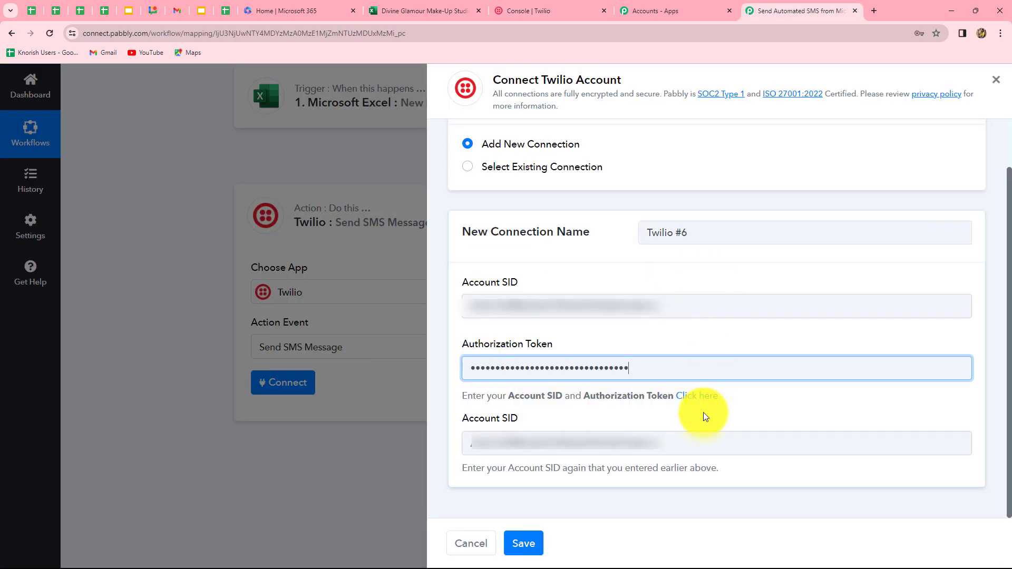
pyautogui.click(524, 544)
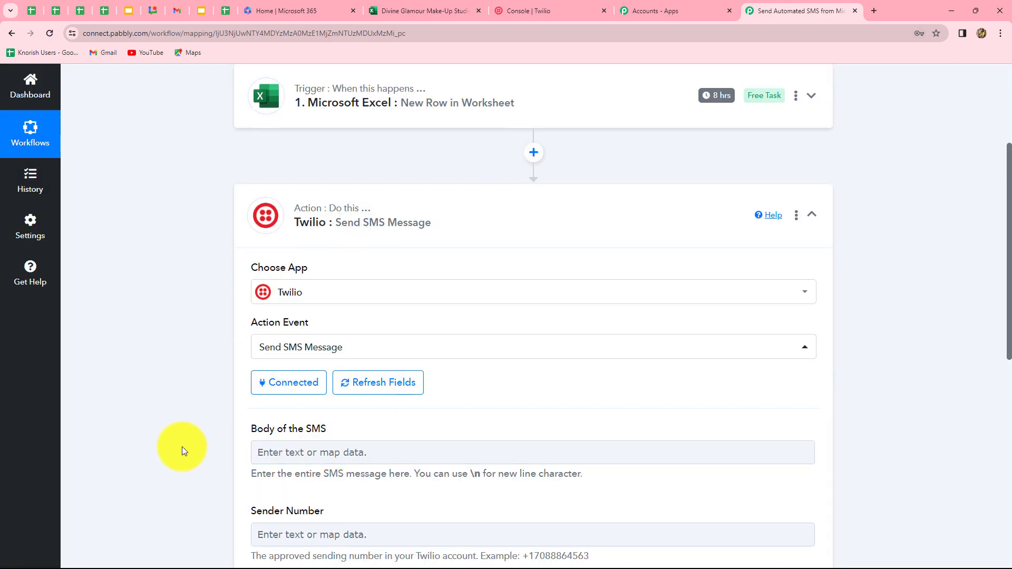
# Copy the Twilio phone number from the Twilio console's account info into the Sender Number field of the Pabbly Connect action.
pyautogui.scroll(-4, 182, 447)
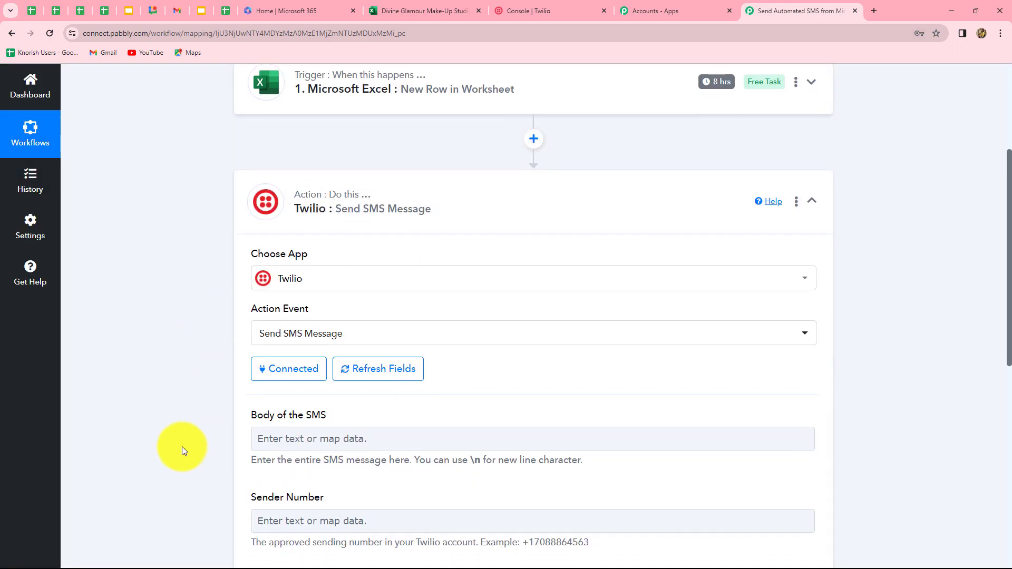
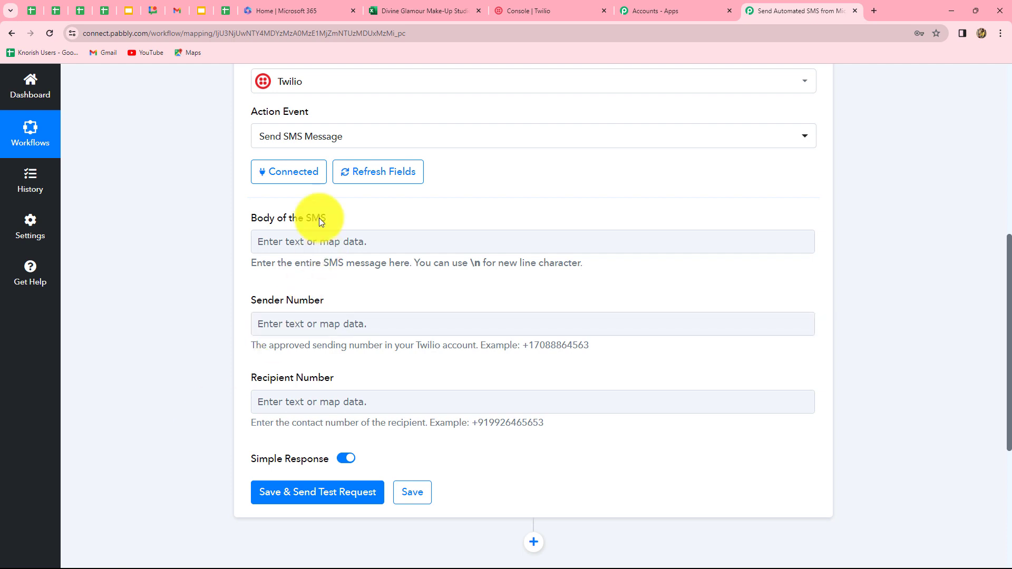
pyautogui.click(362, 412)
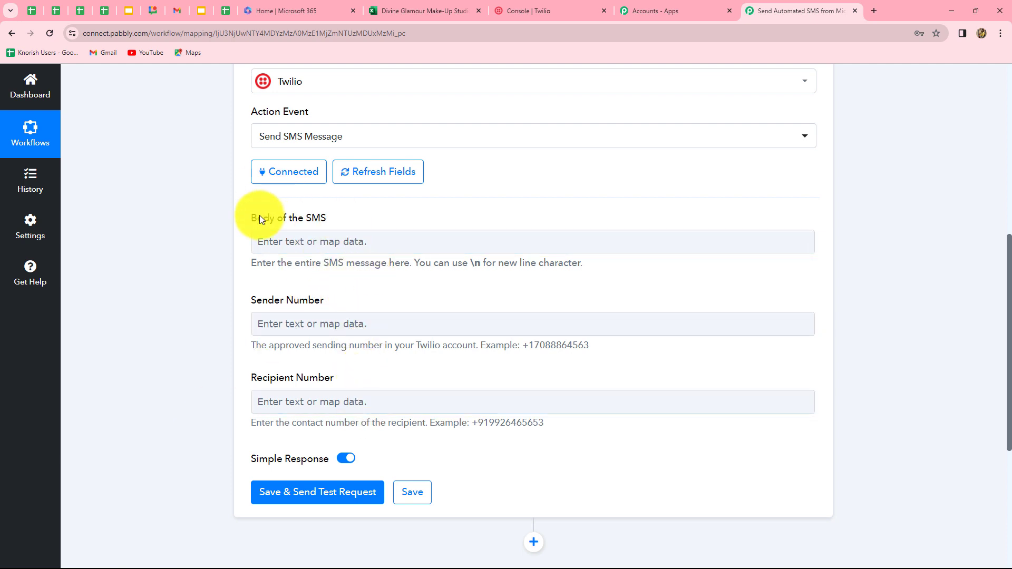
pyautogui.click(266, 327)
pyautogui.click(285, 408)
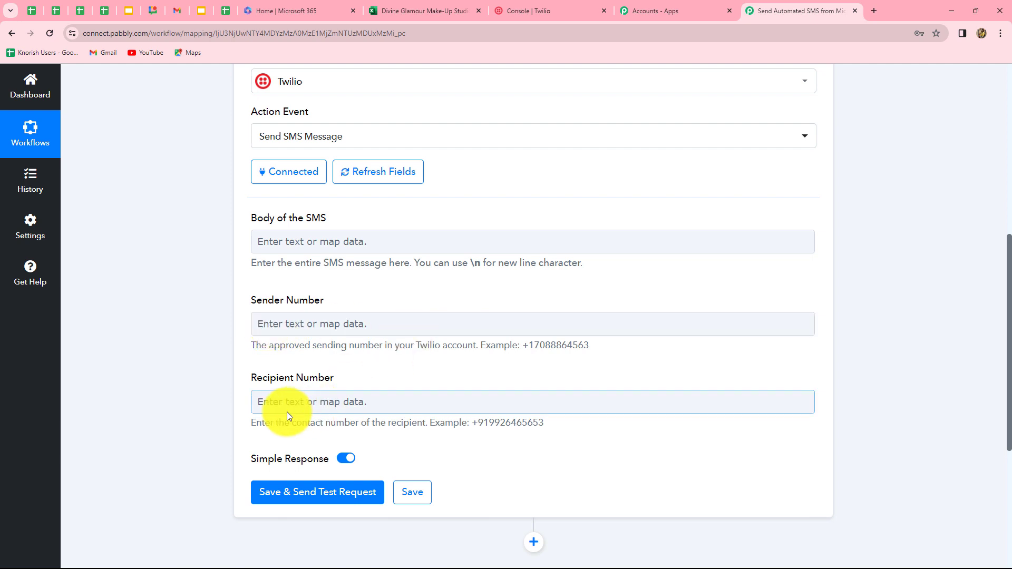
pyautogui.click(293, 339)
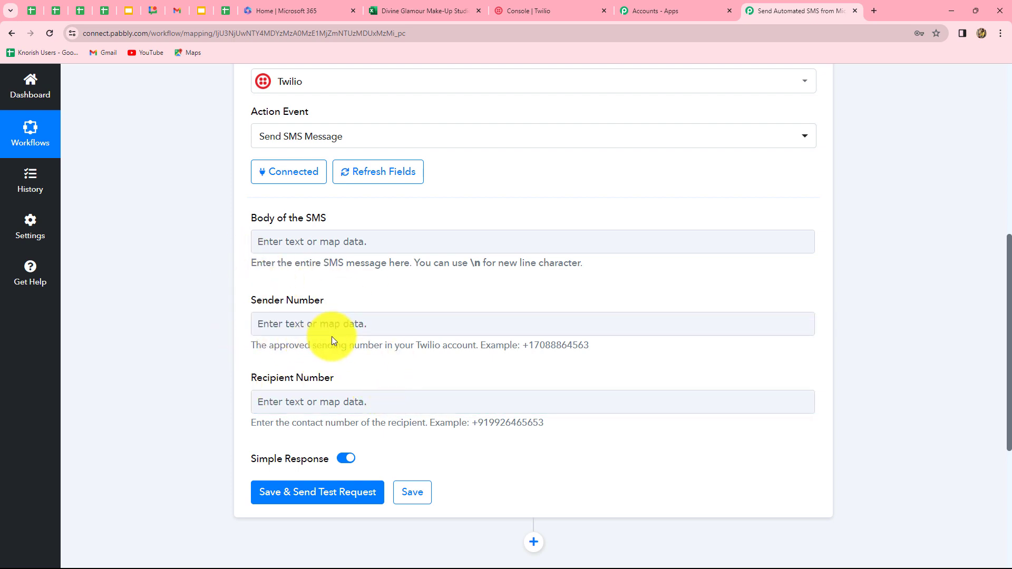
pyautogui.click(314, 324)
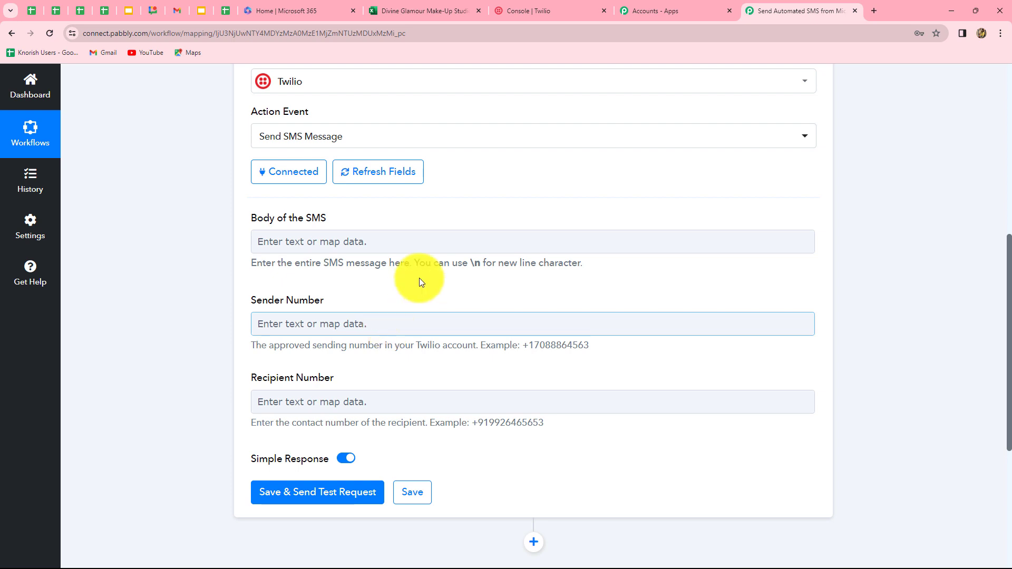
pyautogui.click(529, 4)
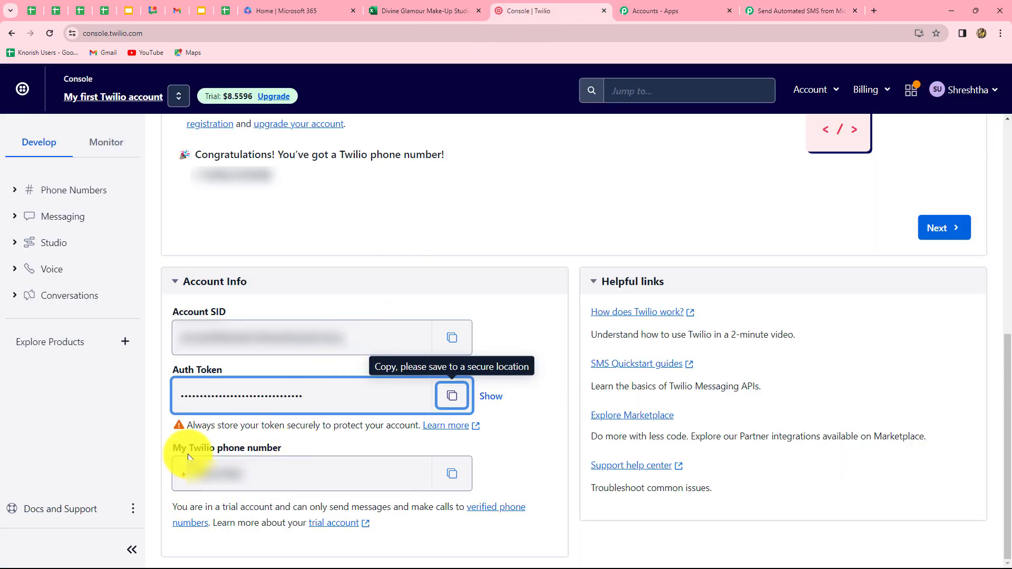
pyautogui.click(451, 473)
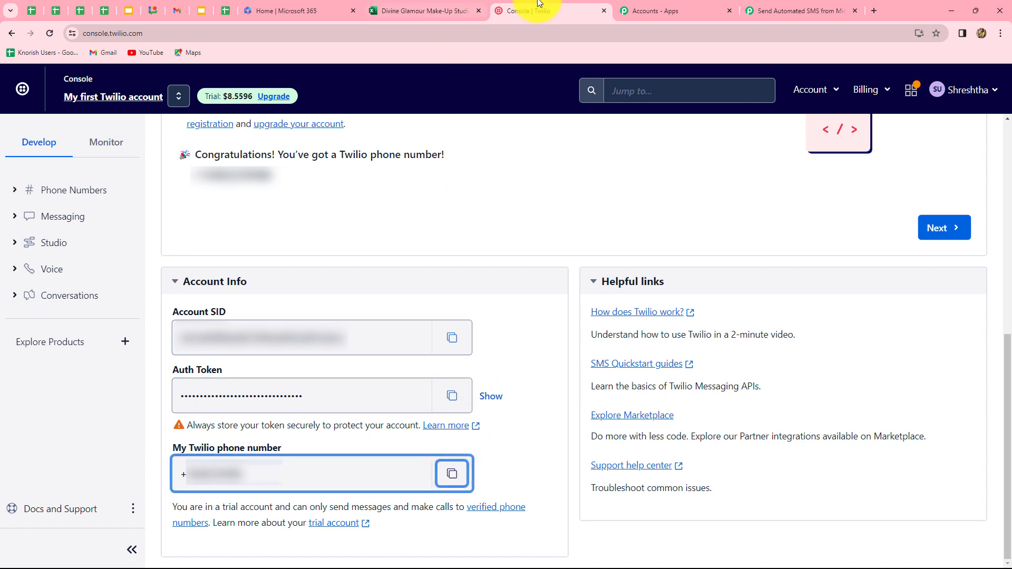
pyautogui.click(780, 11)
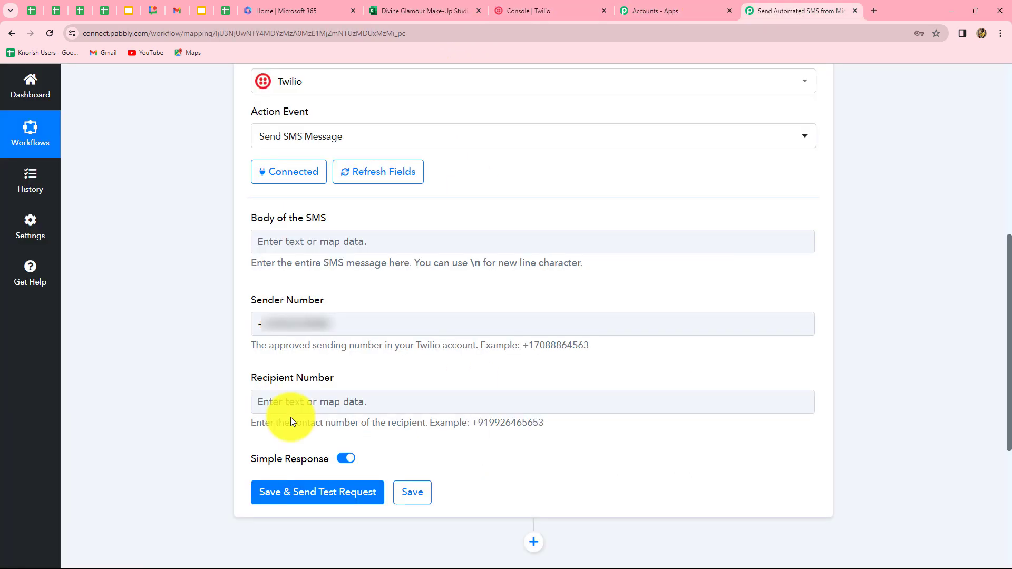
# Map the Recipient Number to the phone number column (RowData 1) of the Microsoft Excel New Row in Worksheet step.
pyautogui.click(392, 401)
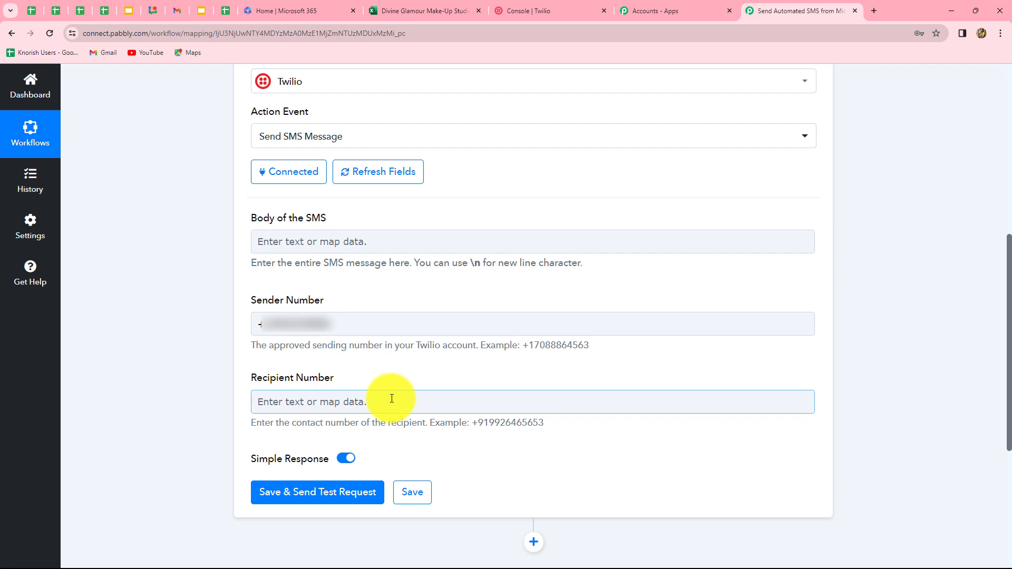
pyautogui.click(422, 11)
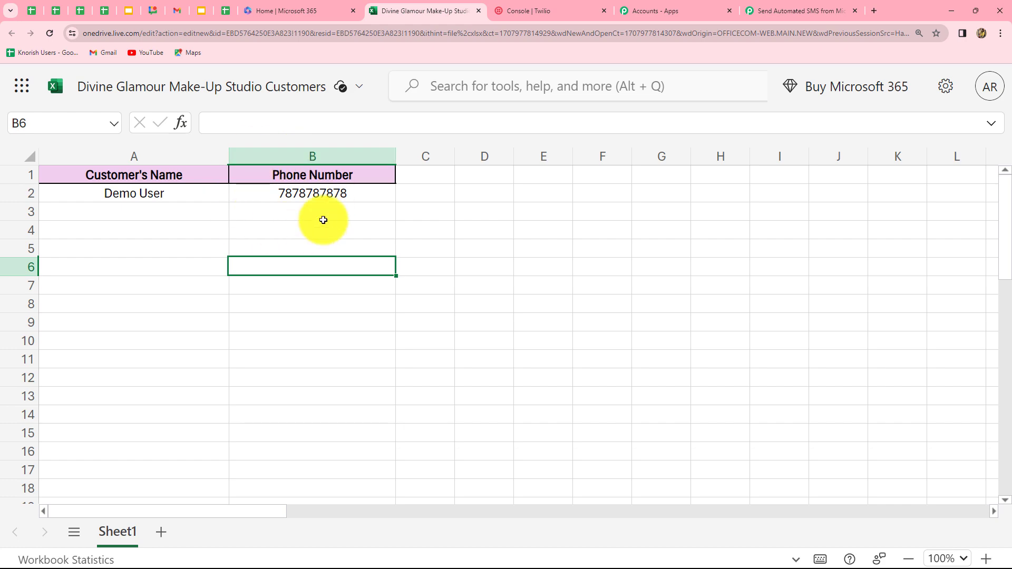
pyautogui.click(740, 6)
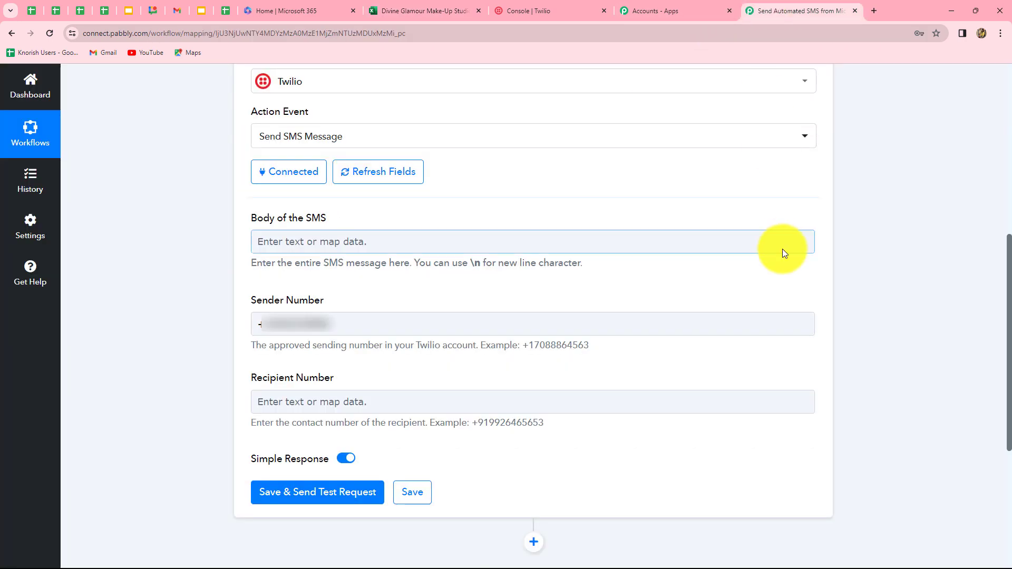
pyautogui.scroll(-5, 783, 249)
pyautogui.scroll(1, 782, 249)
pyautogui.click(413, 189)
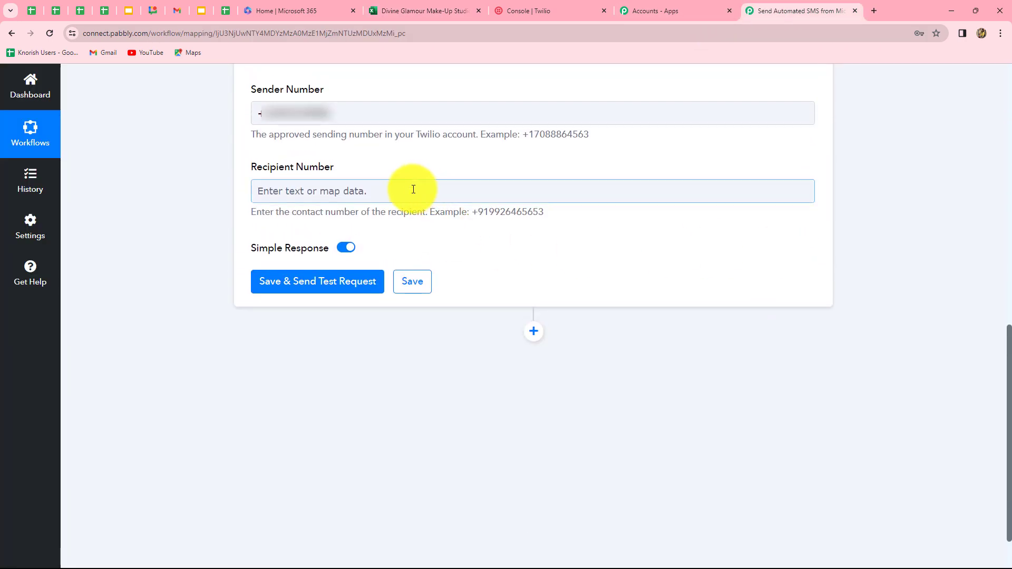
pyautogui.click(414, 189)
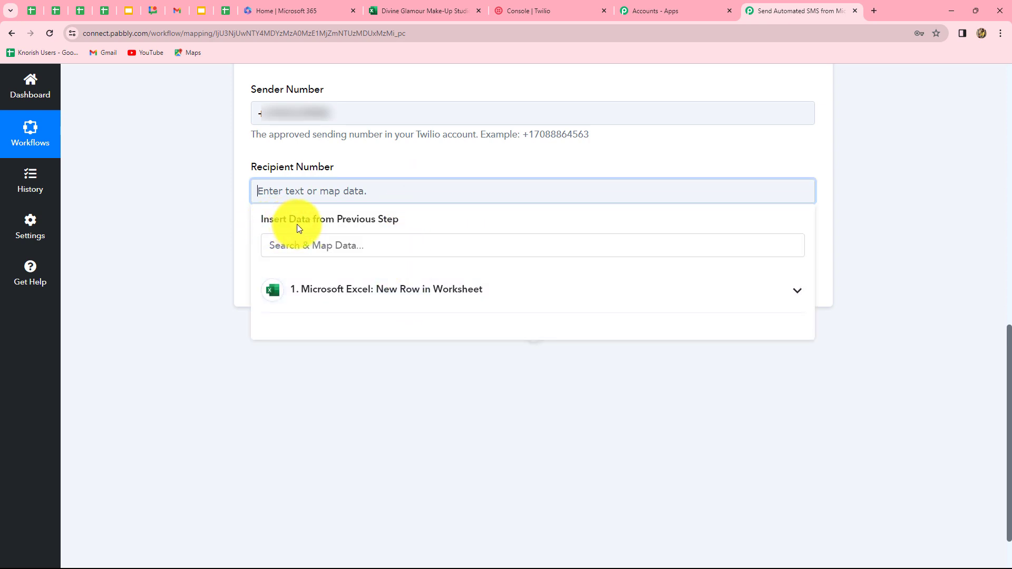
pyautogui.click(385, 290)
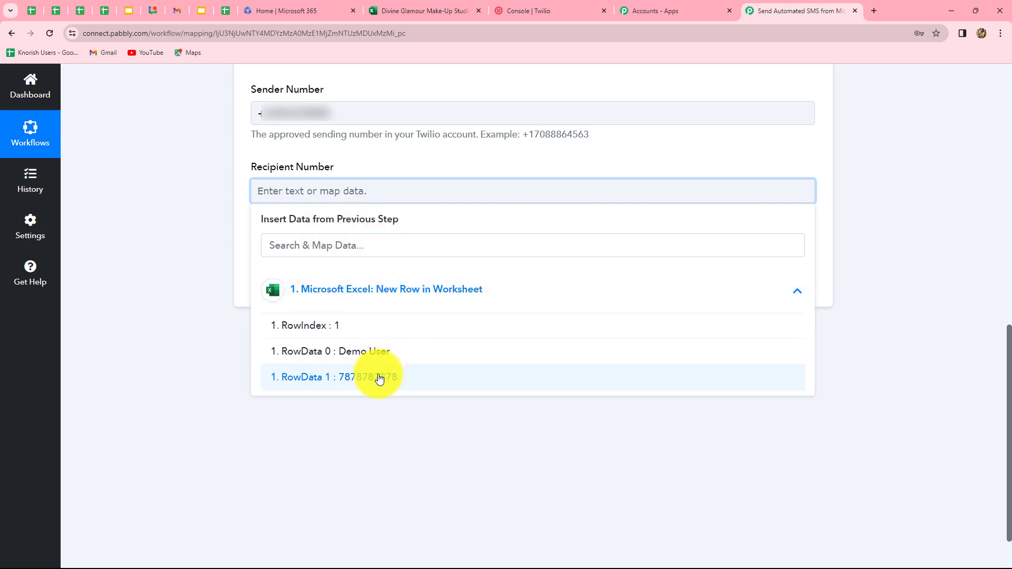
pyautogui.click(362, 378)
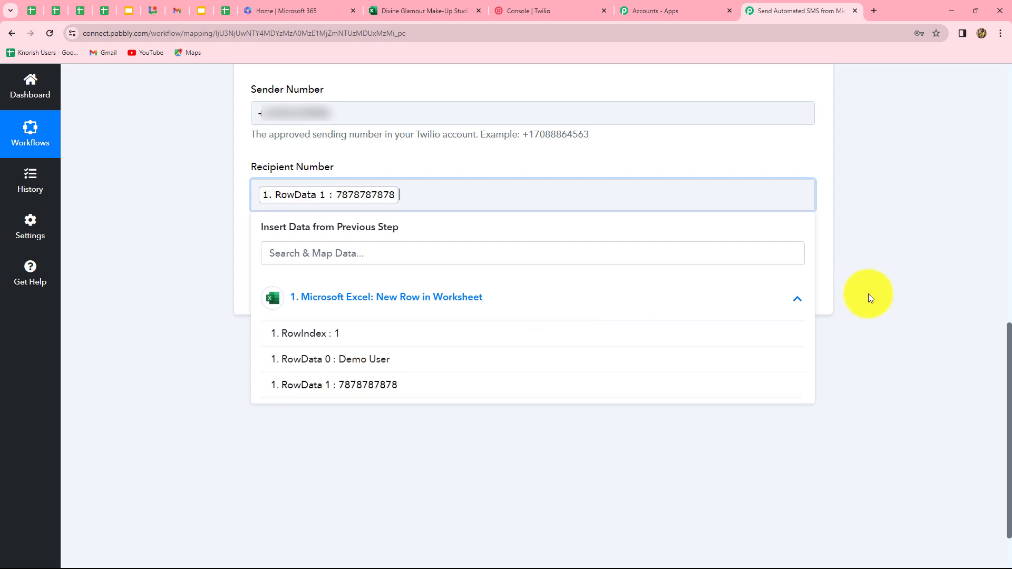
pyautogui.click(902, 292)
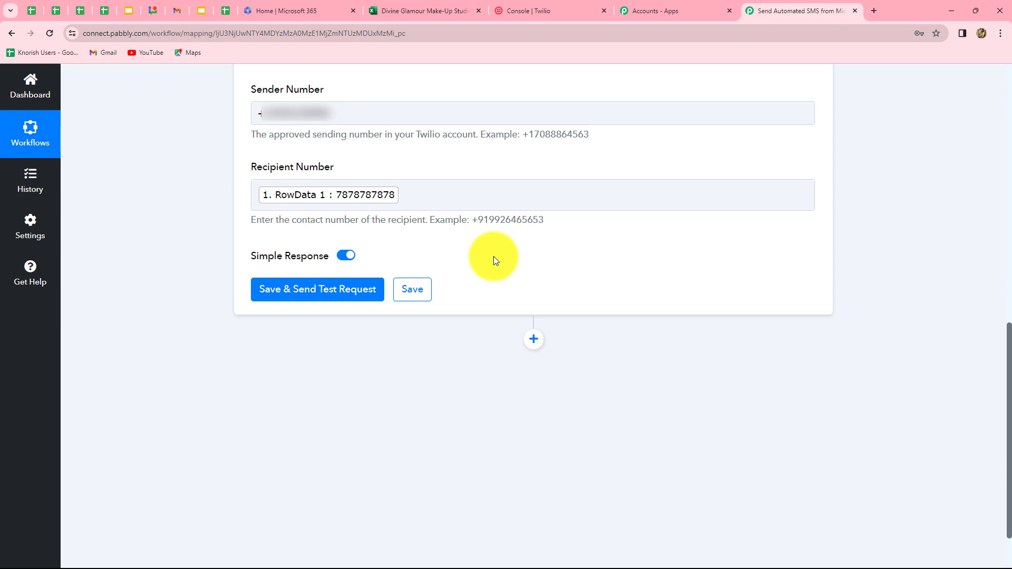
# Write the SMS body with "Dear,", 40% off Haircuts & Hair Spa, 20% off Clean-Ups and Facials, and the sign-off "Regards, Divine Glamour Make-up Studio.".
pyautogui.scroll(3, 494, 256)
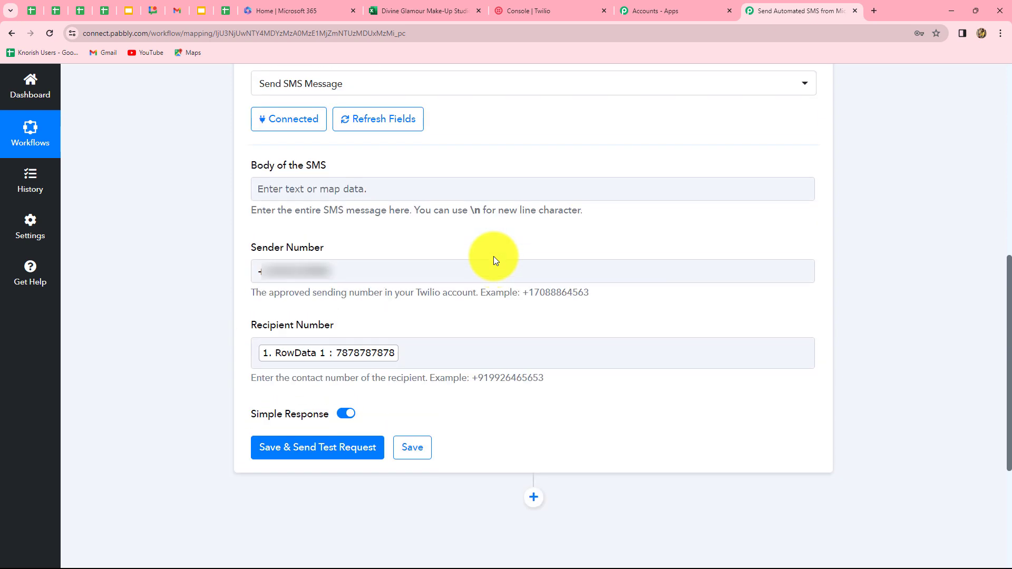
pyautogui.click(293, 193)
pyautogui.write('Dear,')
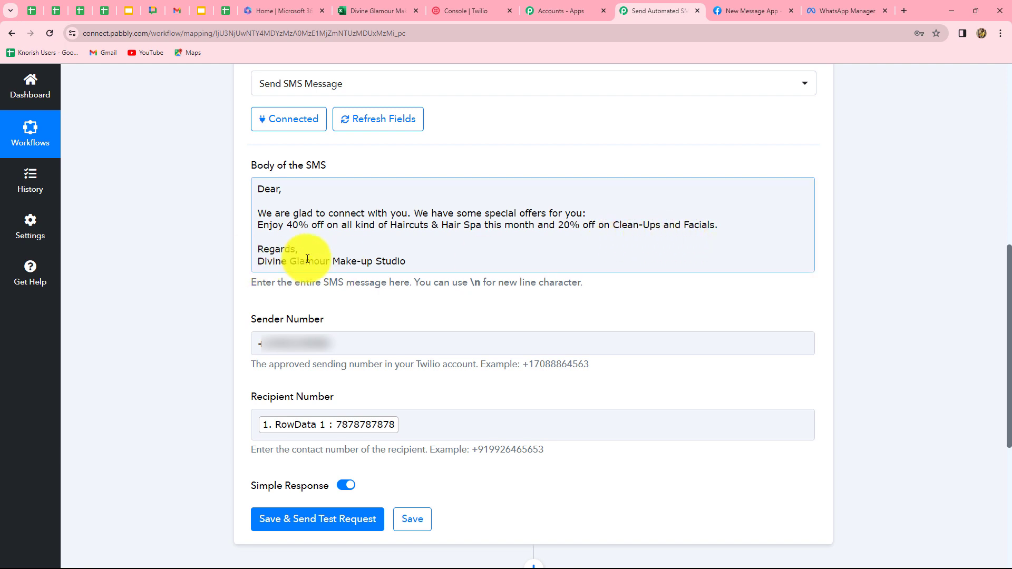
pyautogui.click(409, 265)
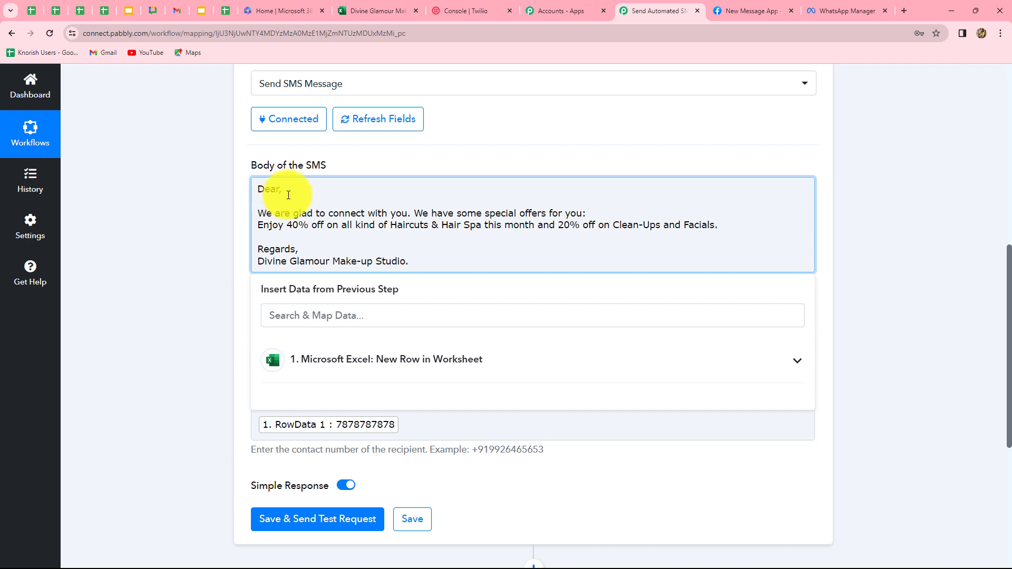
# Insert the customer's name from the Excel step (RowData 0) after "Dear," in the SMS body.
pyautogui.click(368, 359)
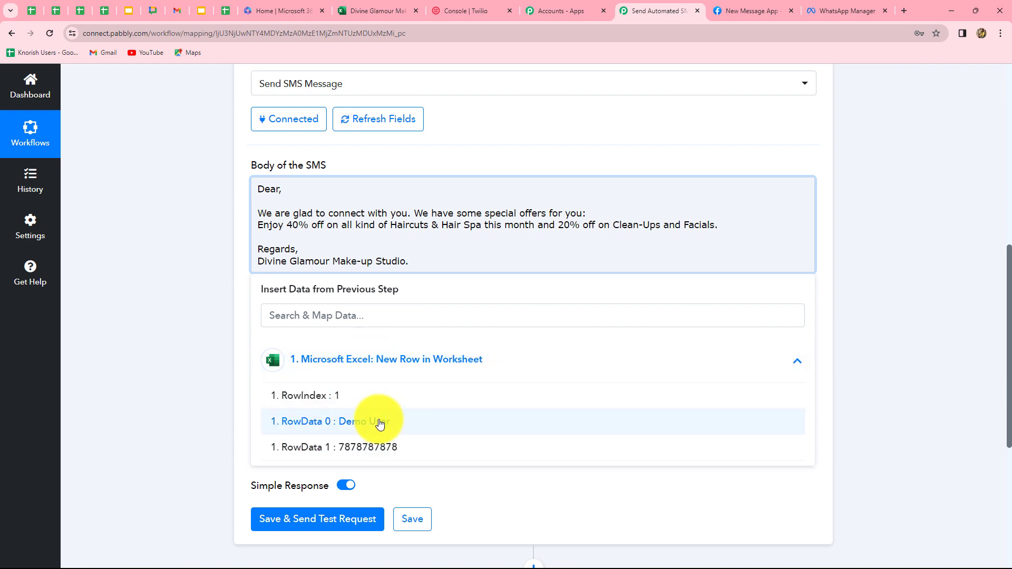
pyautogui.click(380, 422)
pyautogui.click(963, 308)
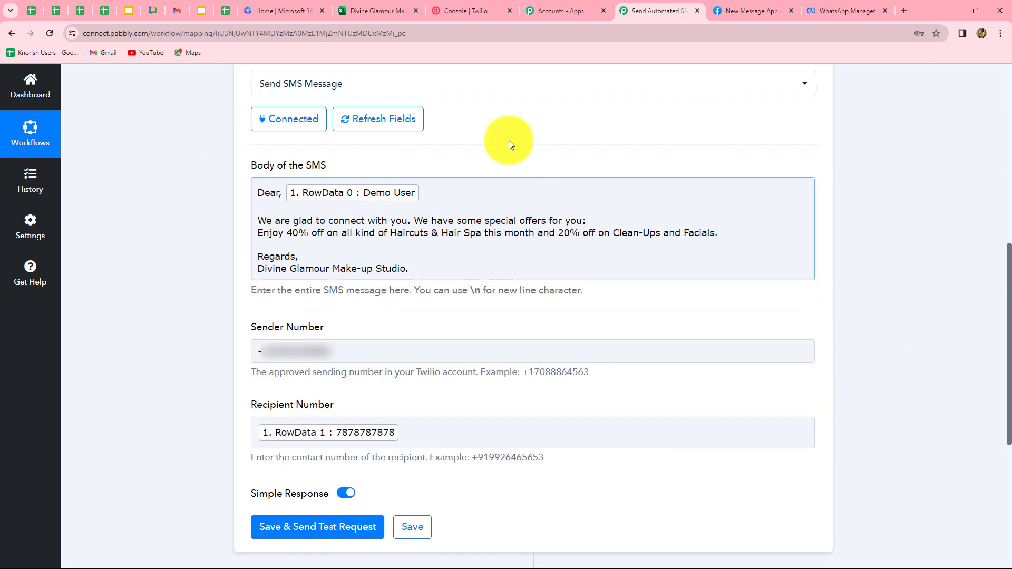
pyautogui.click(399, 211)
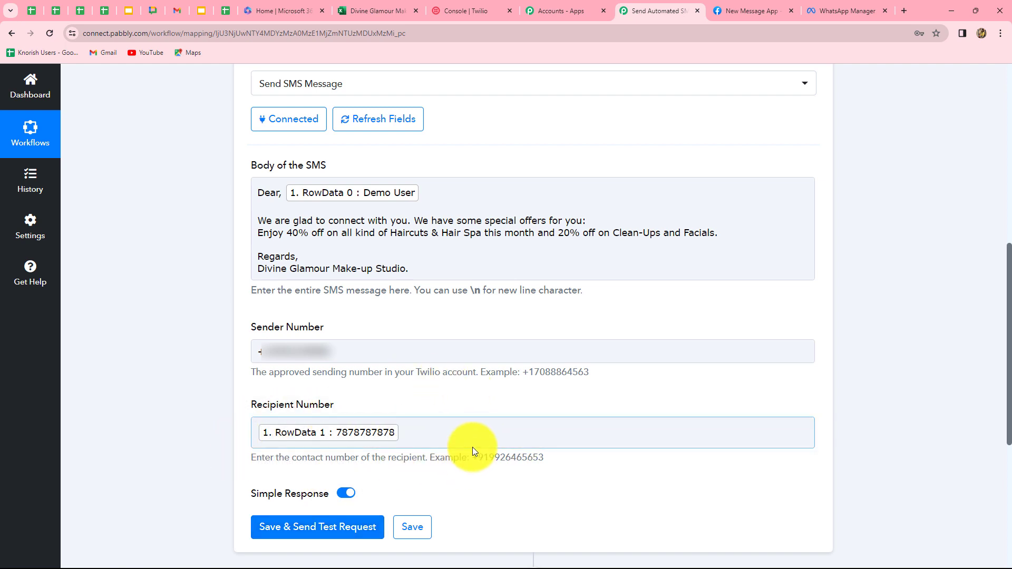
# Replace the mapped recipient with a real phone number including its country code, and save and send the test request.
pyautogui.click(407, 436)
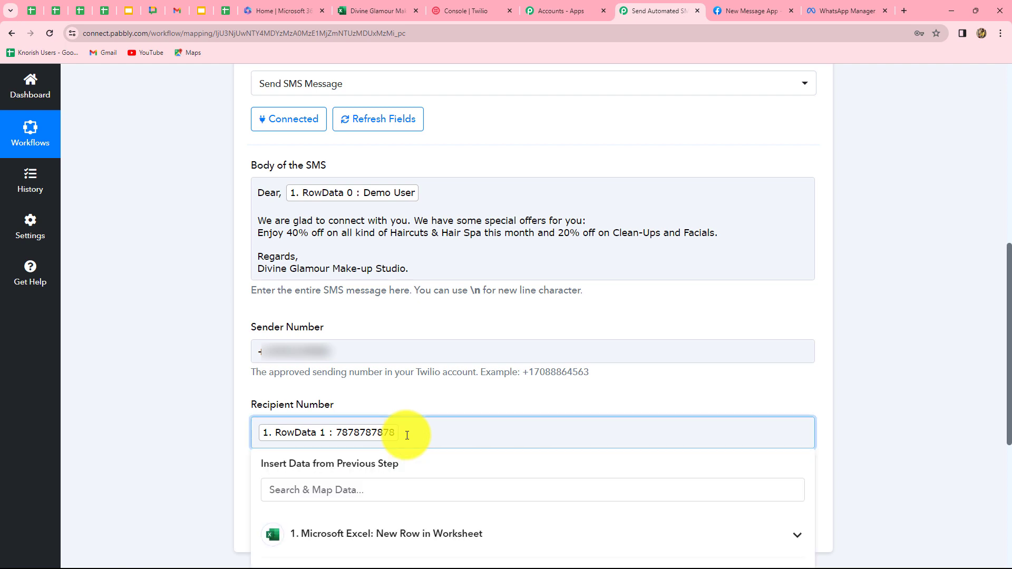
pyautogui.scroll(-3, 359, 422)
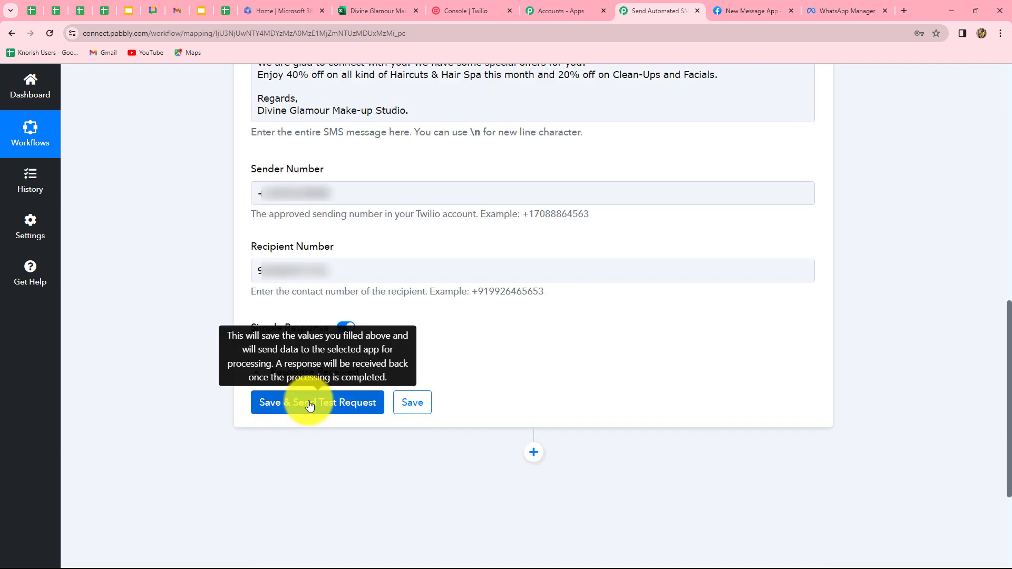
pyautogui.click(309, 403)
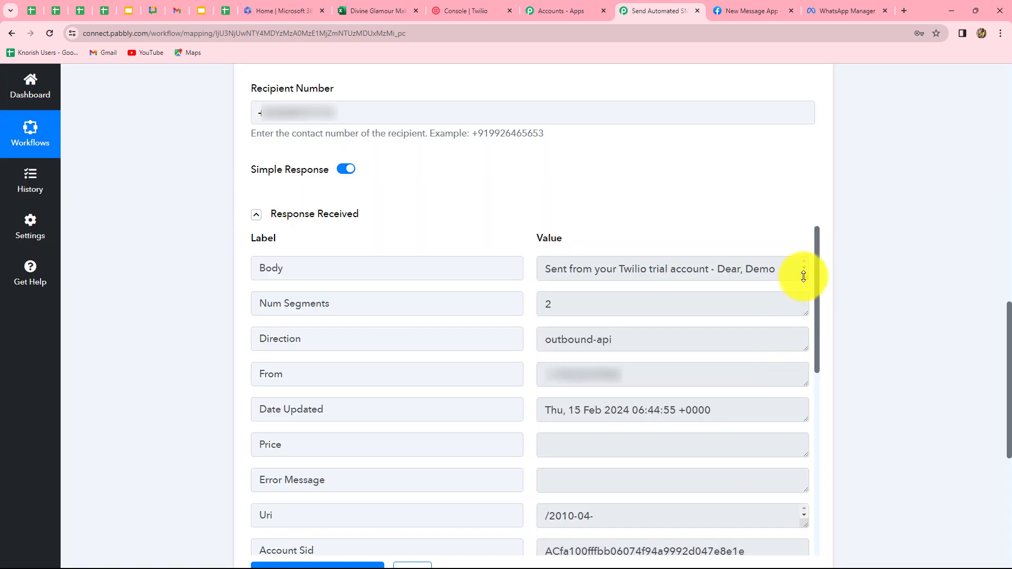
# Enlarge the Body value in the received response to read the full text of the test SMS.
pyautogui.moveTo(804, 276); pyautogui.dragTo(807, 369)
pyautogui.scroll(-4, 960, 388)
pyautogui.scroll(2, 960, 388)
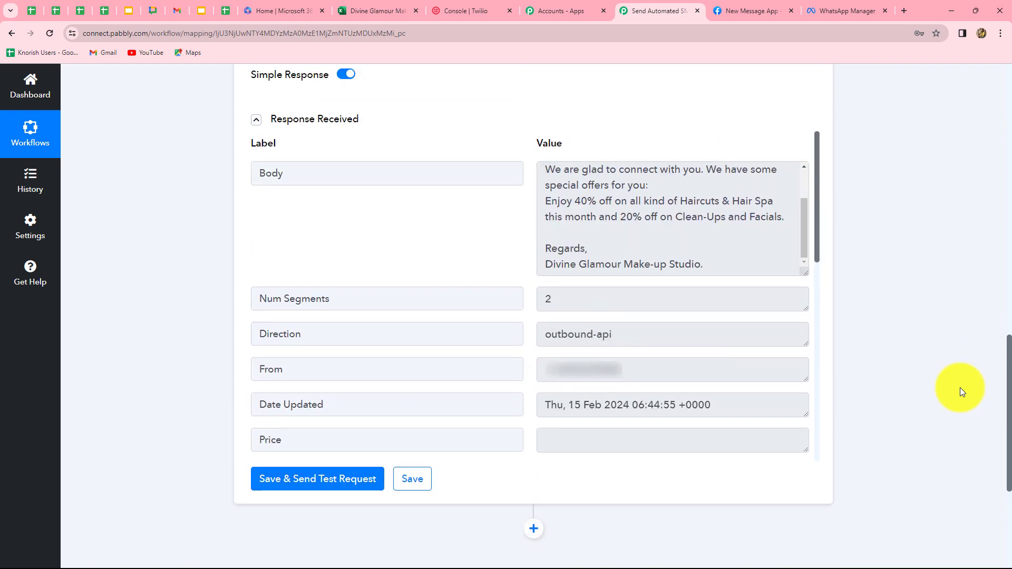
pyautogui.scroll(1, 960, 391)
pyautogui.scroll(2, 960, 391)
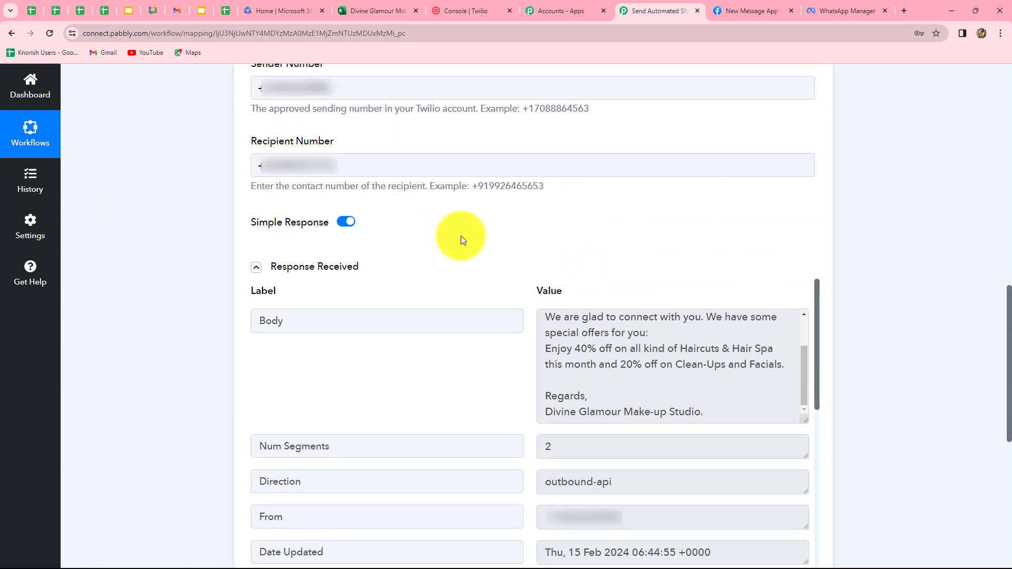
# Switch to Gmail to view the delivered SMS, check the customer worksheet in Excel, and return to the Pabbly Connect workflow.
pyautogui.hotkey('ctrl', '7')
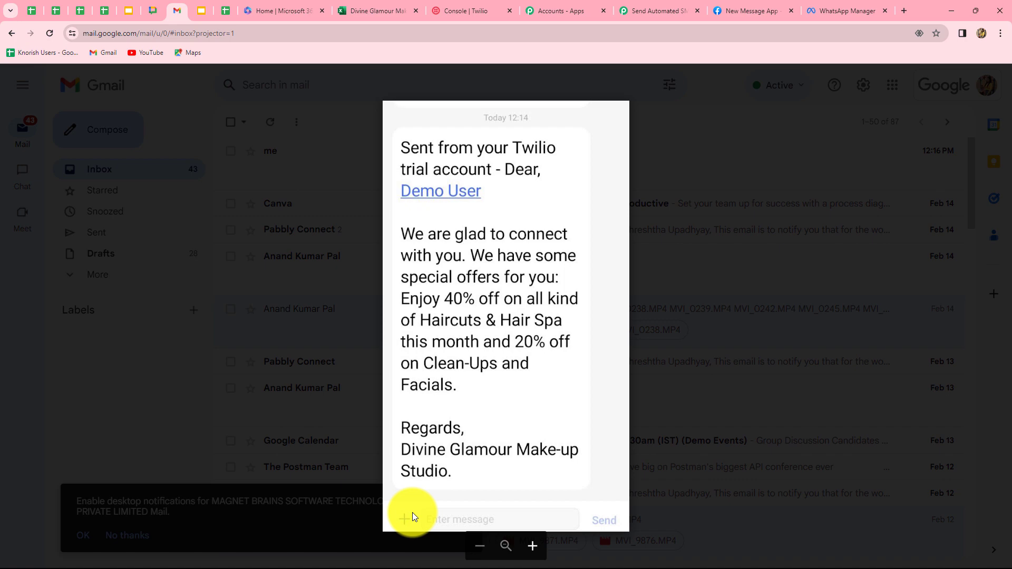
pyautogui.click(665, 8)
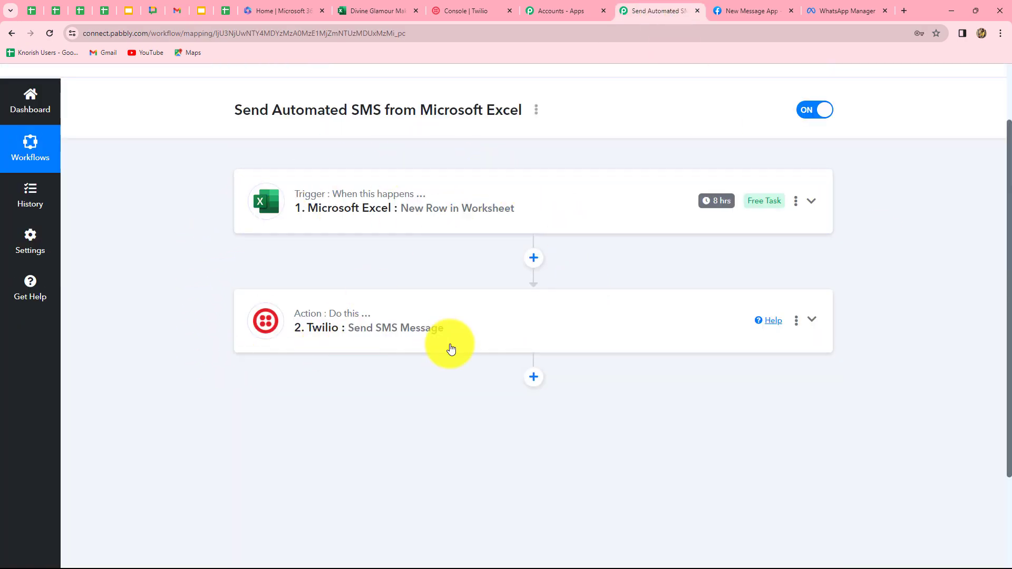
pyautogui.click(386, 12)
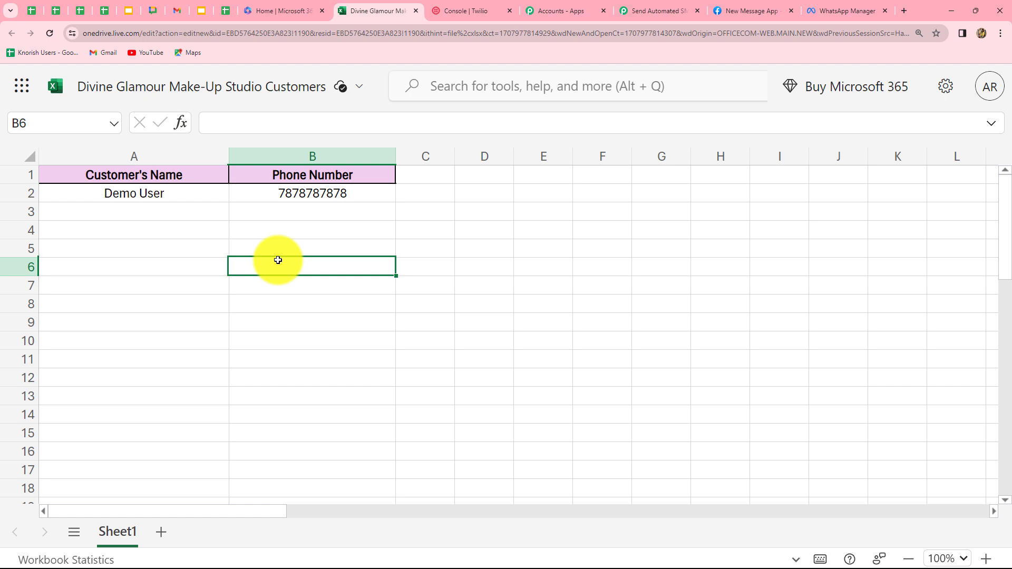
pyautogui.click(659, 10)
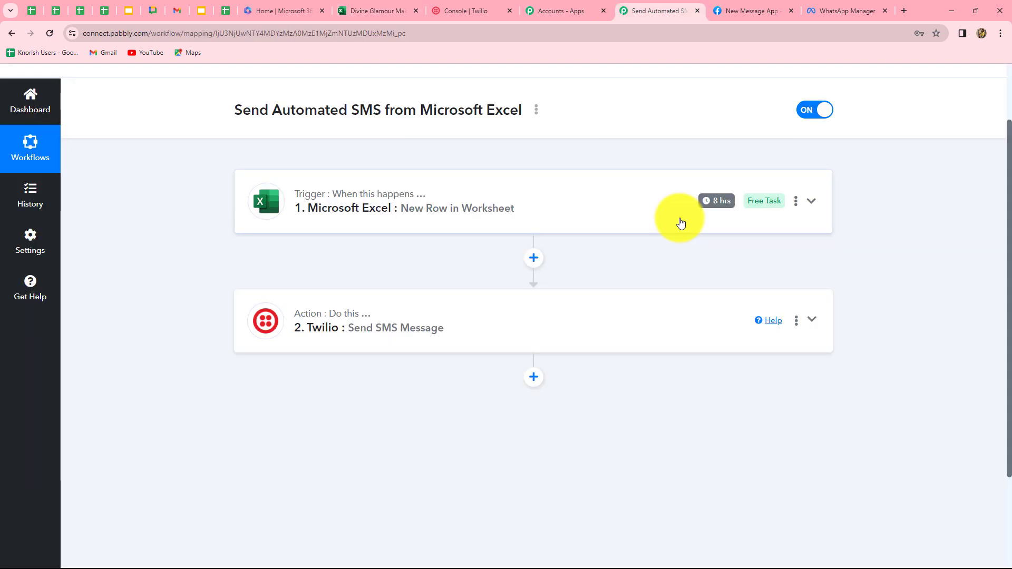